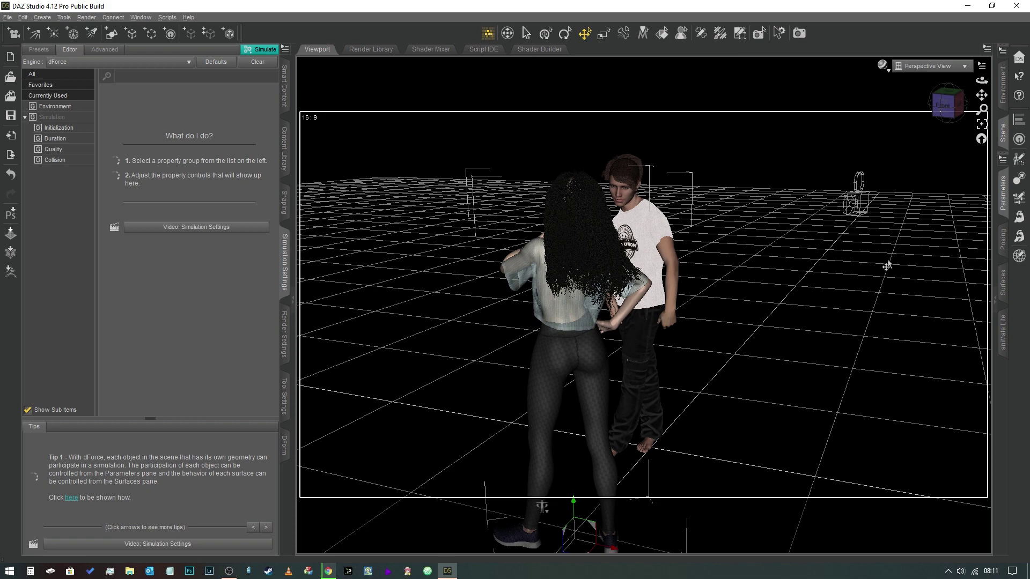
- Select the small wireframe object and compare the scene through Camera a and Camera b
click(859, 220)
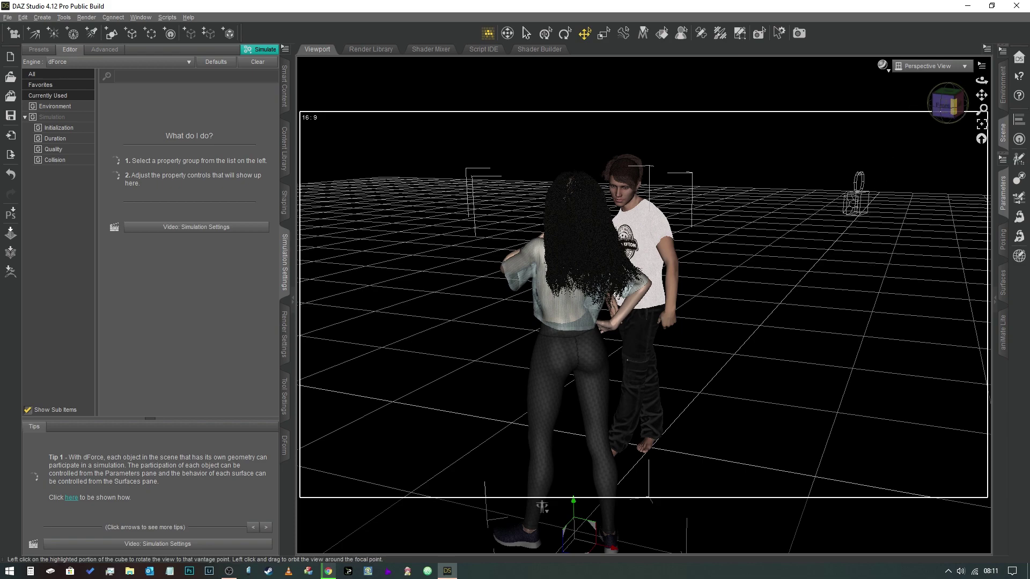
click(946, 106)
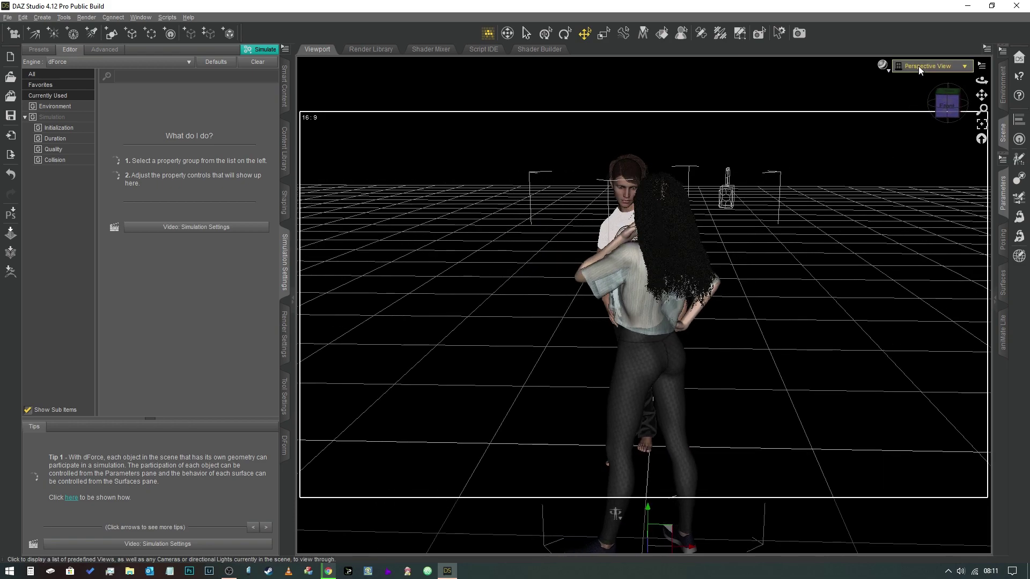
click(919, 66)
click(916, 157)
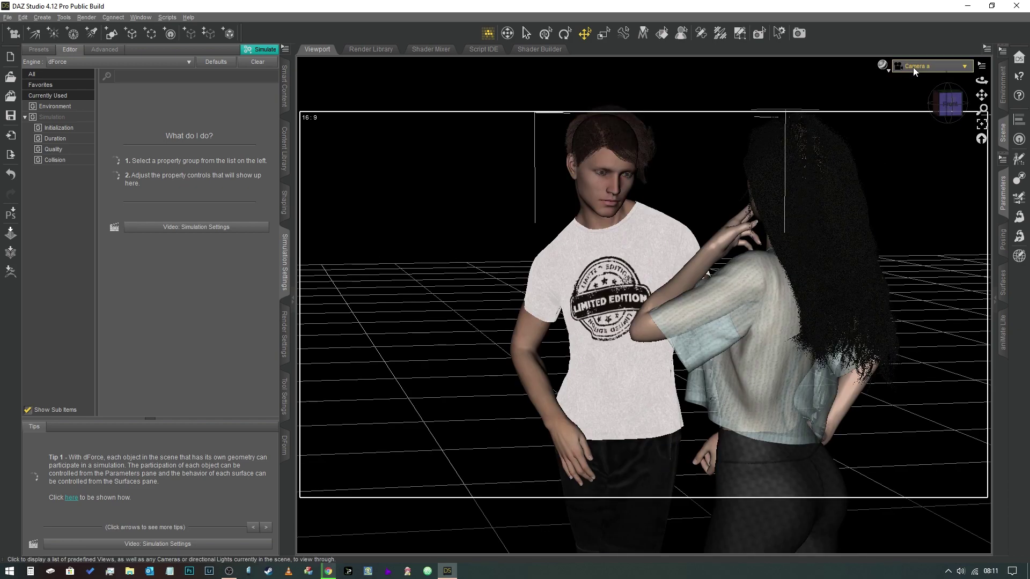
click(914, 66)
click(912, 168)
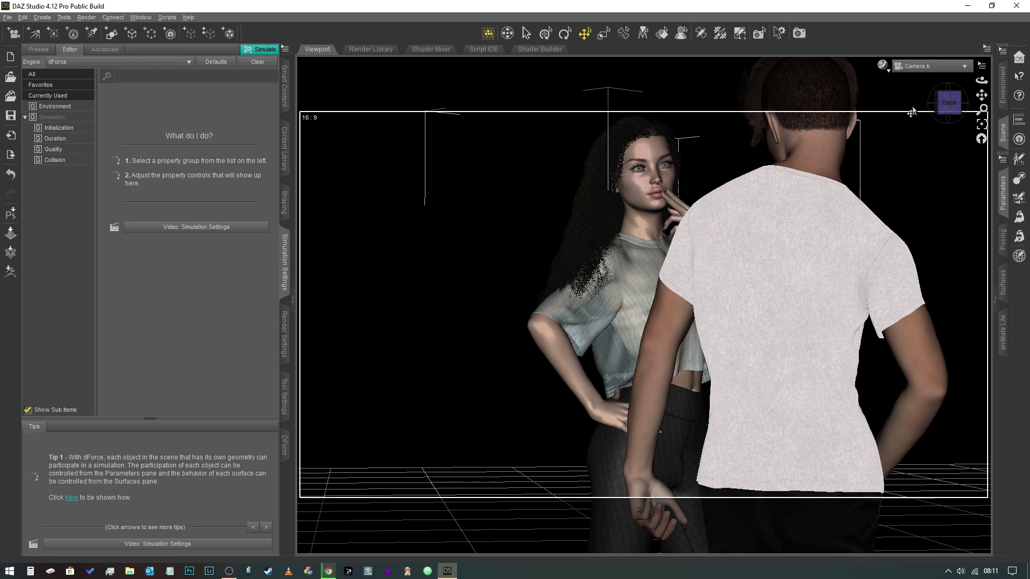
click(924, 72)
click(932, 153)
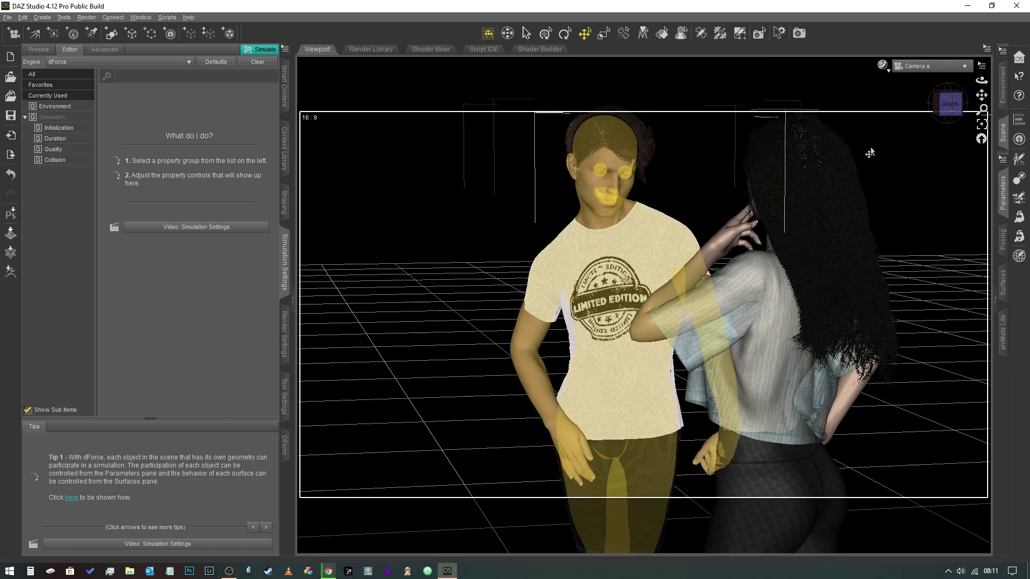
- Check Camera b again, then return to the Perspective view and orbit slightly
click(940, 75)
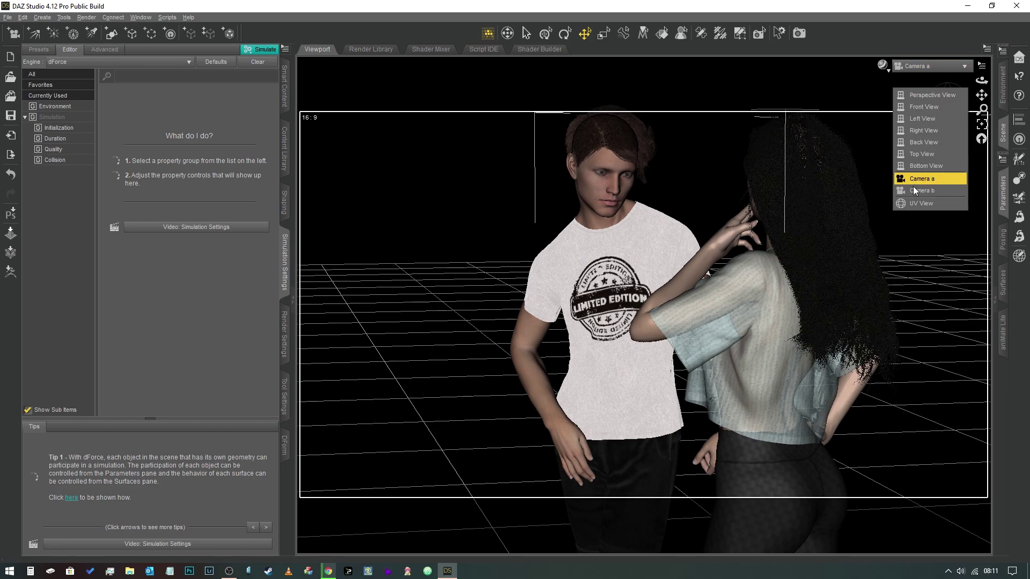
click(916, 192)
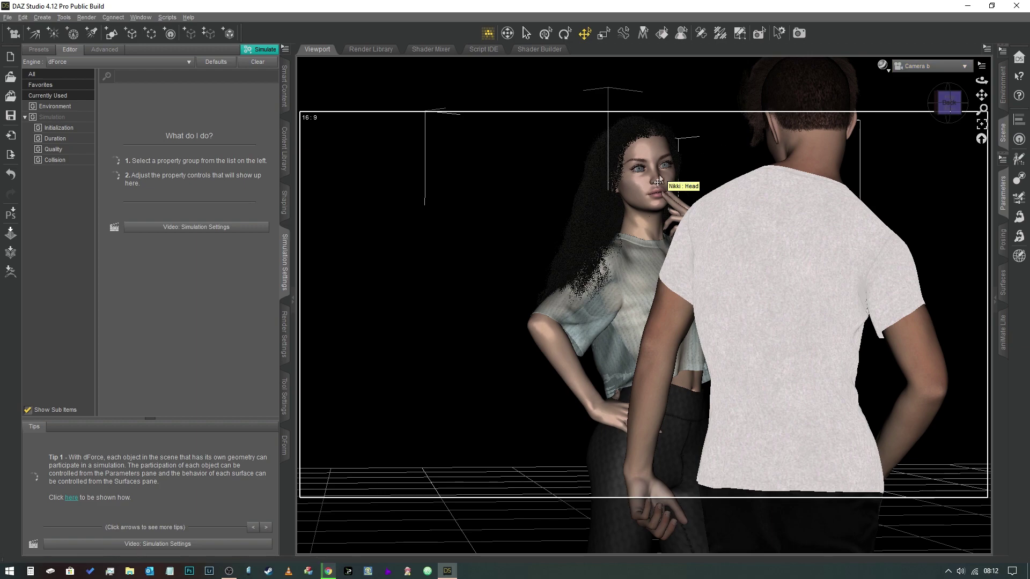
click(933, 69)
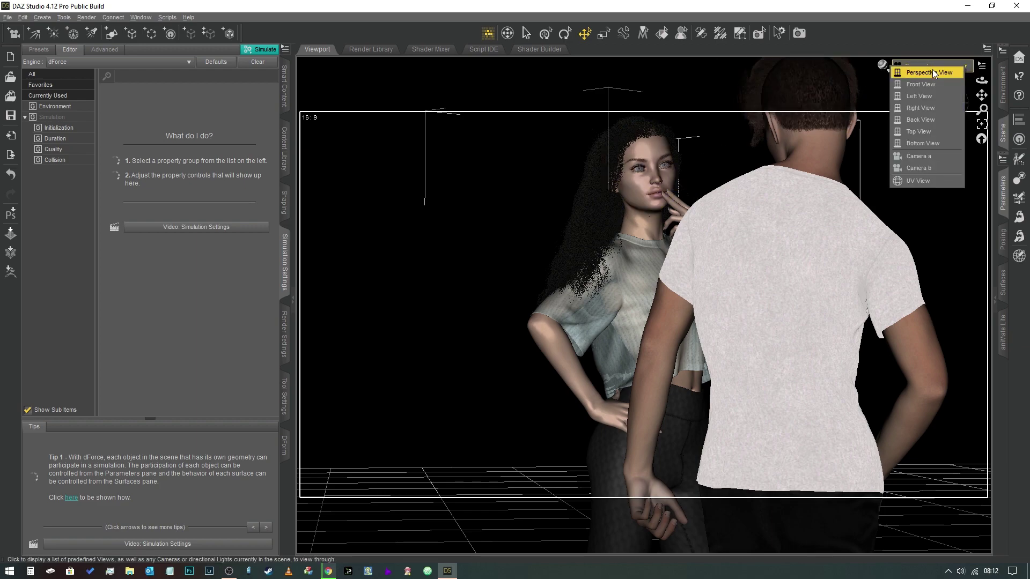
click(933, 72)
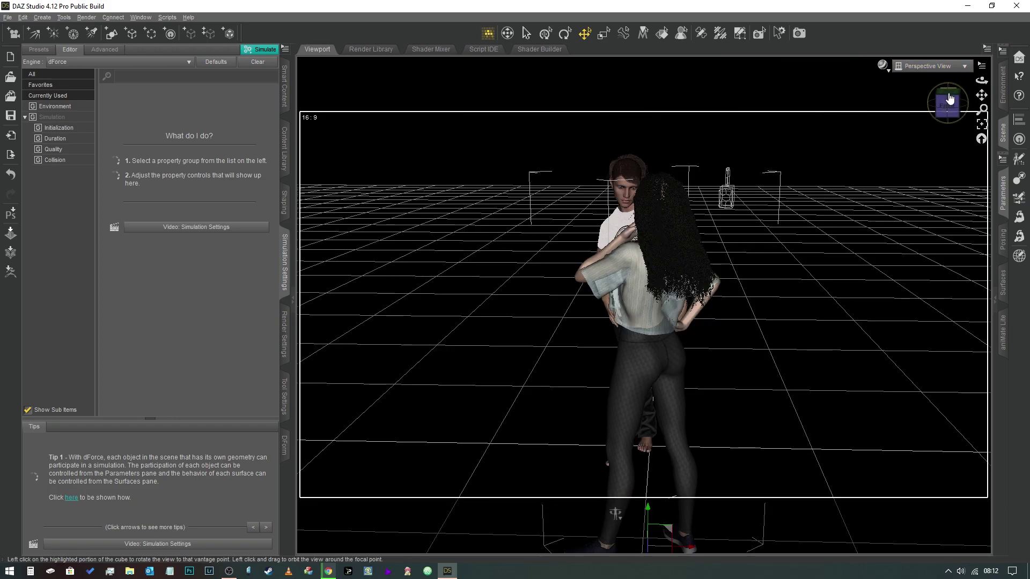
mouse_move(949, 99)
mouse_down()
mouse_move(972, 106)
mouse_move(949, 99)
mouse_up()
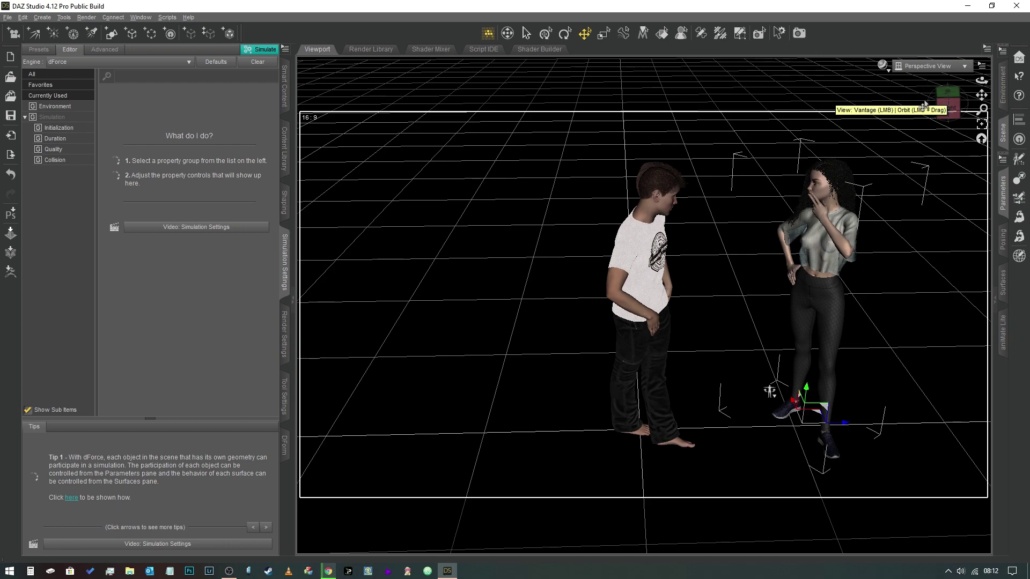
- Browse Nikki's Actor, Pose Controls, Head and Eyes properties in the Parameters pane
click(1003, 198)
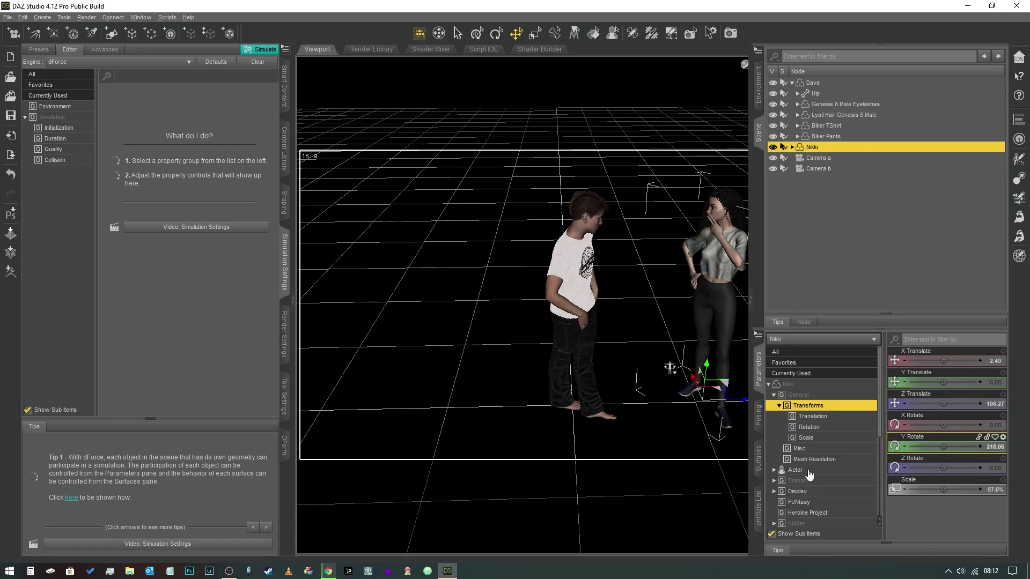
click(779, 407)
click(837, 440)
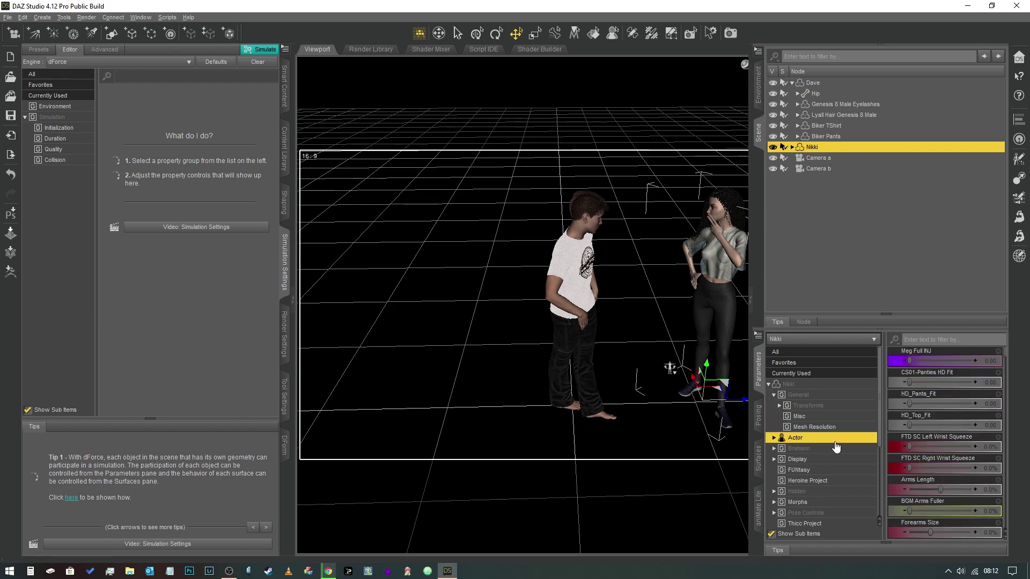
click(809, 514)
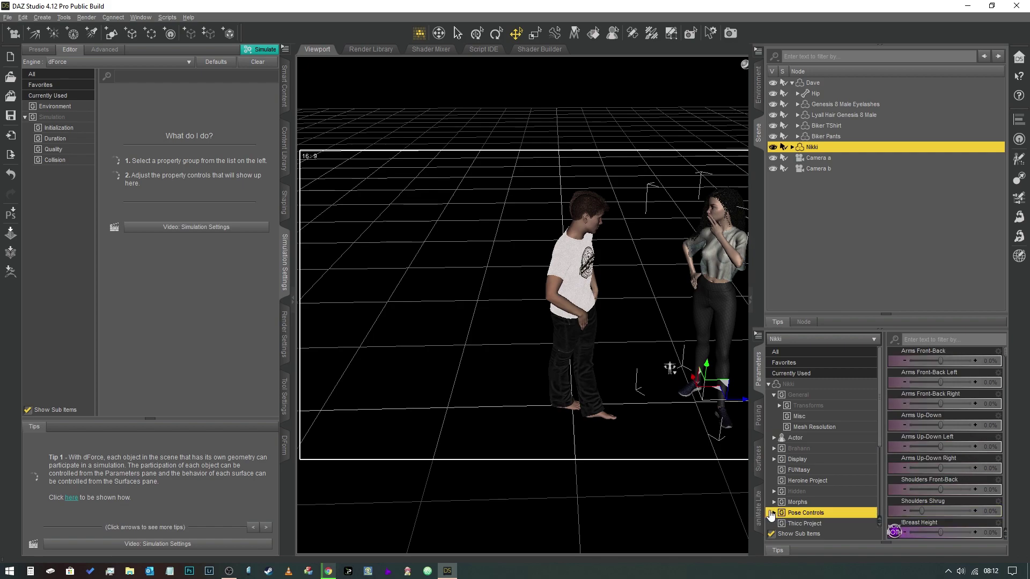
click(773, 514)
scroll(829, 456, down, 4)
click(820, 436)
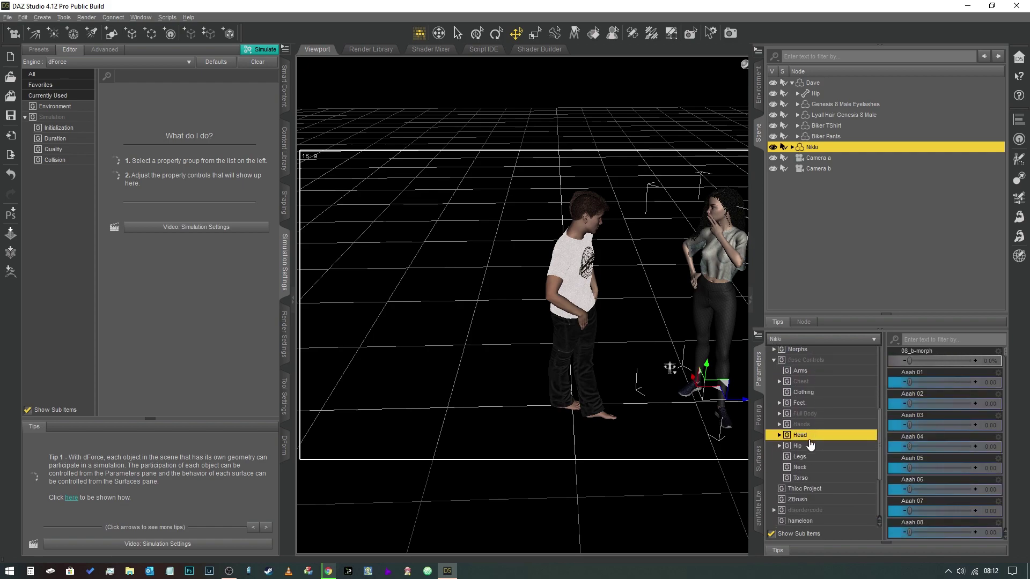
click(781, 436)
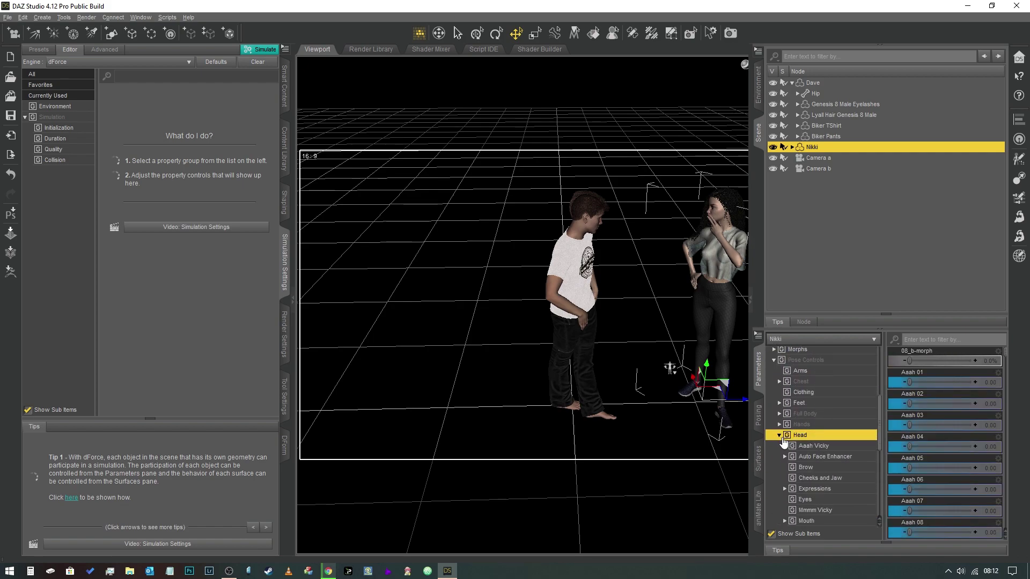
click(823, 501)
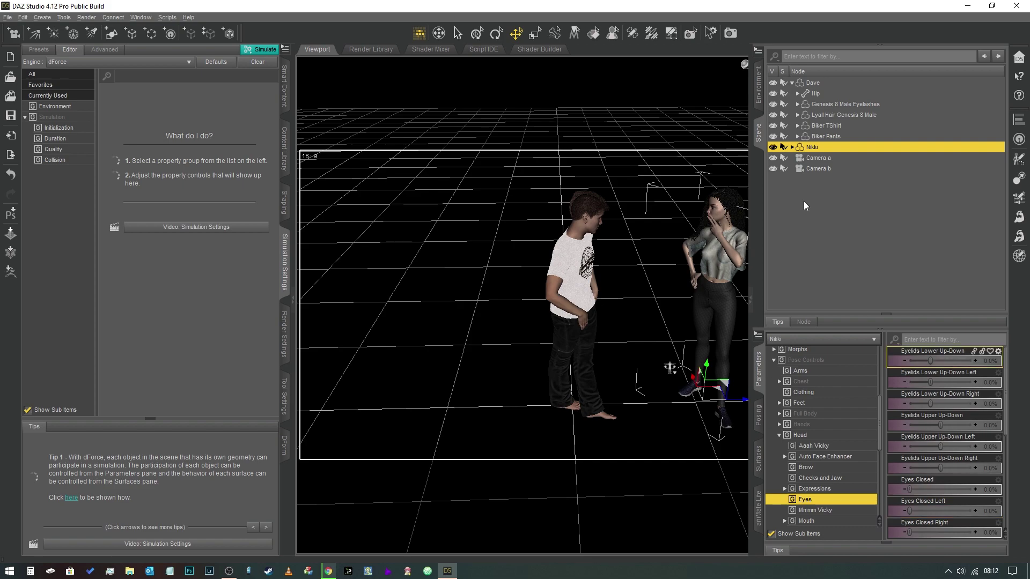
- Widen the viewport, orbit down on the figures, and create a null labelled 'Null 1'
click(758, 129)
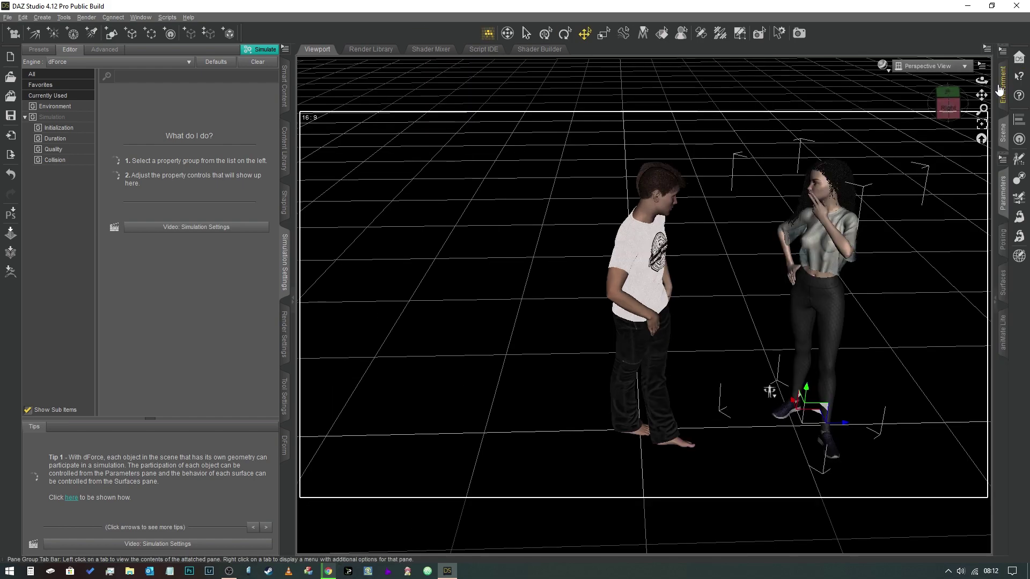
click(948, 106)
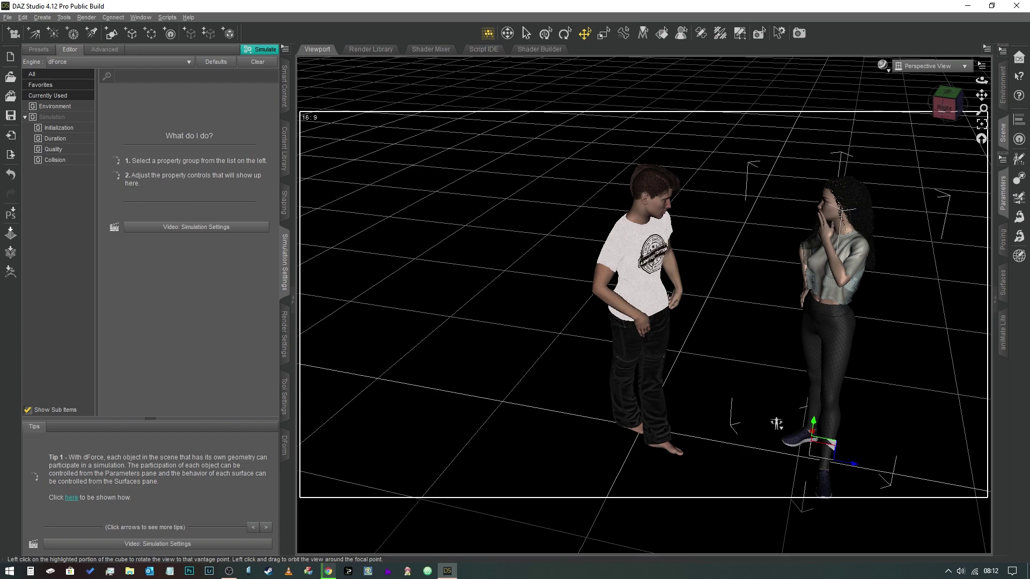
click(948, 107)
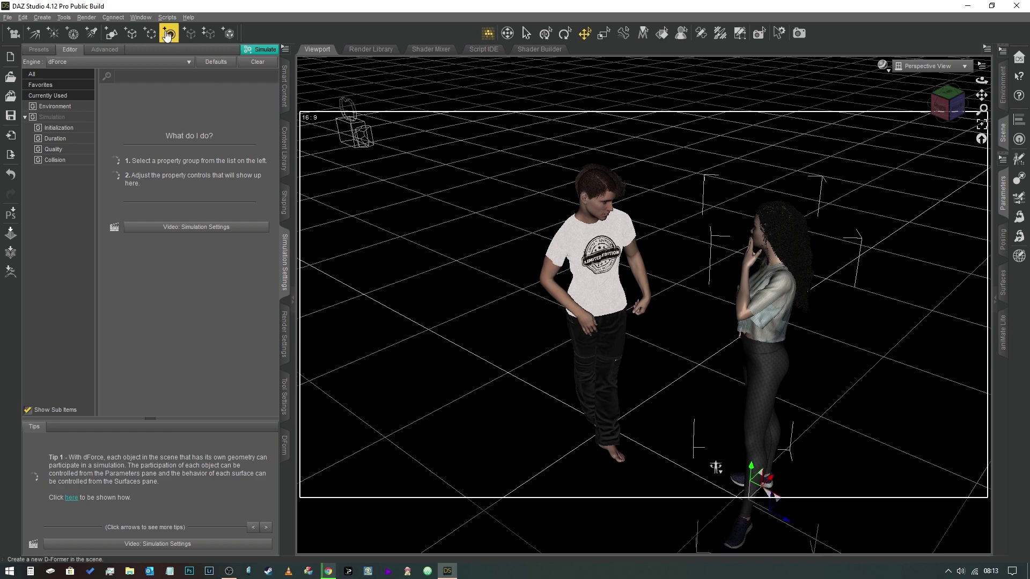
click(128, 36)
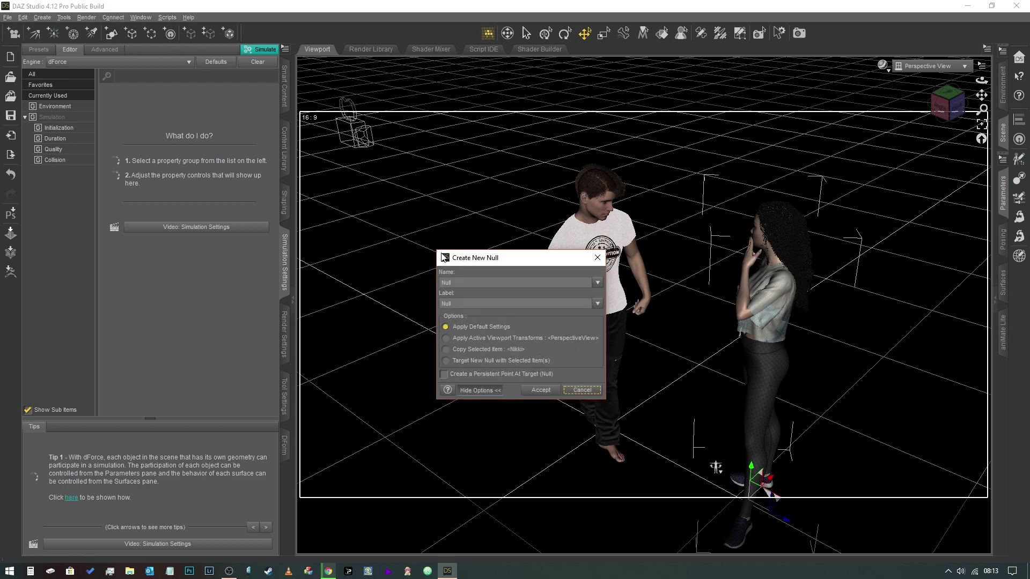
click(475, 304)
text(1)
click(540, 390)
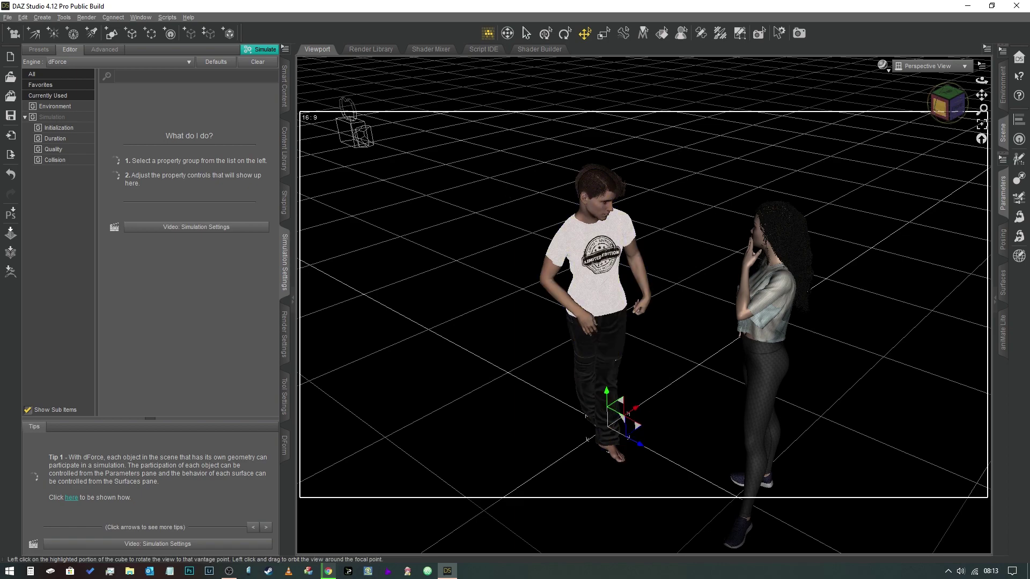
- Raise Null 1 from Dave's feet to head height, just in front of his face
drag(948, 102, 666, 396)
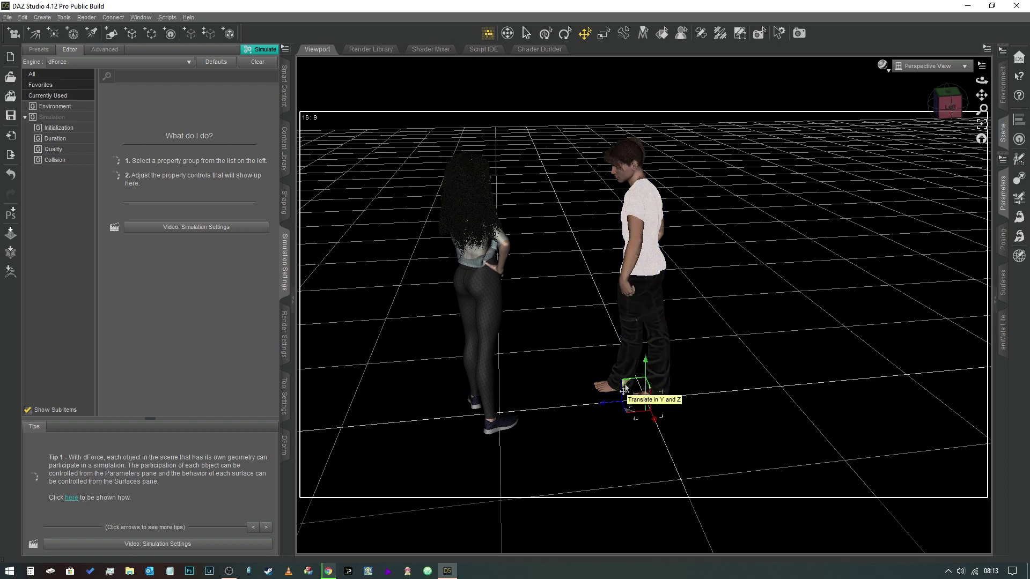
drag(624, 389, 597, 155)
click(955, 109)
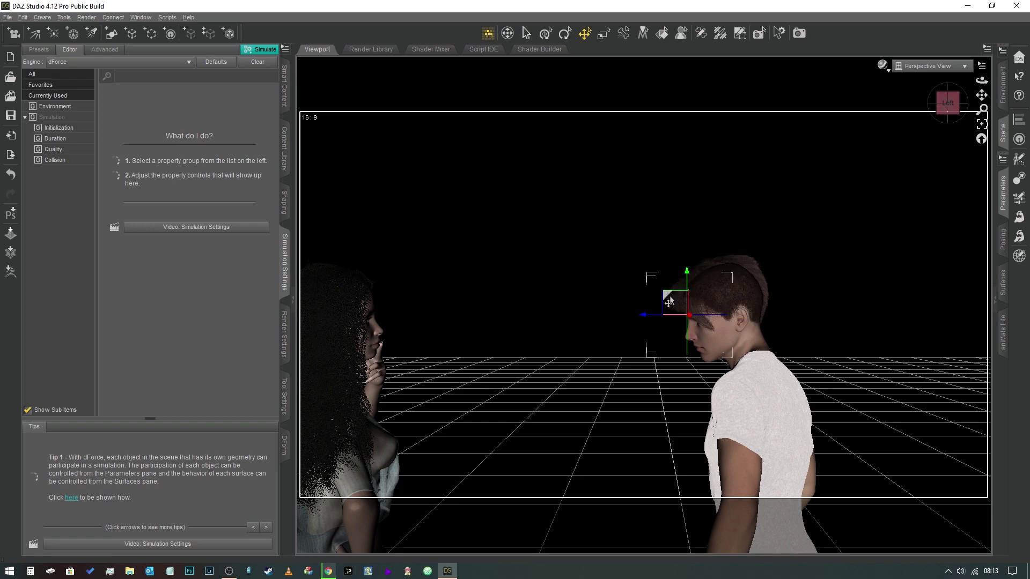
drag(663, 304, 665, 314)
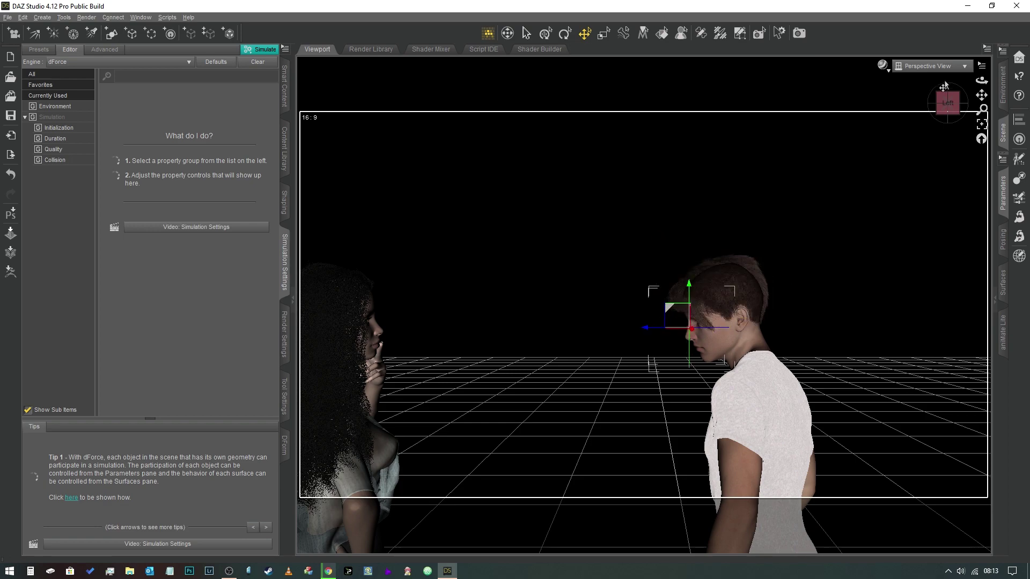
drag(954, 100, 954, 100)
click(954, 100)
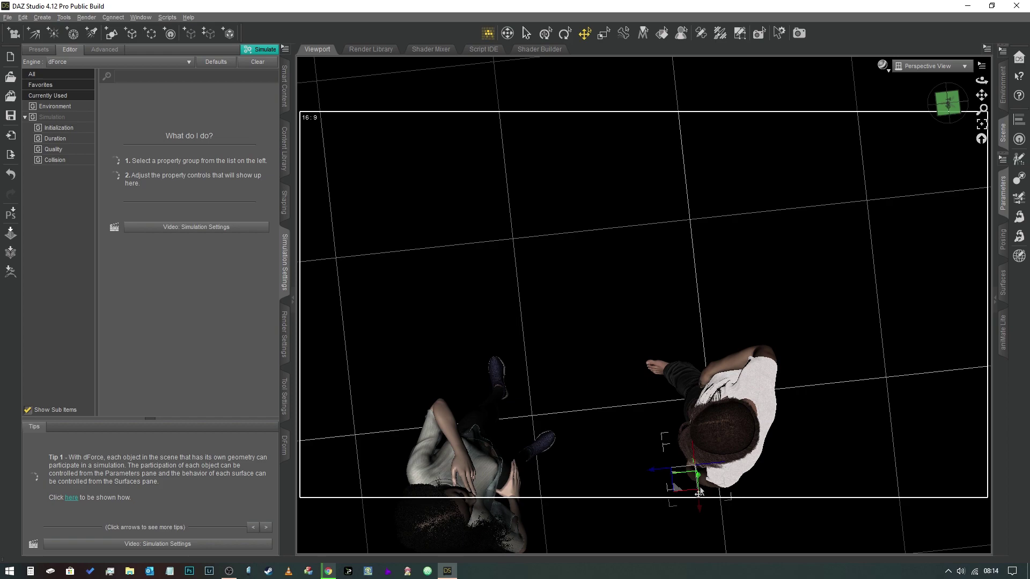
drag(697, 475, 694, 486)
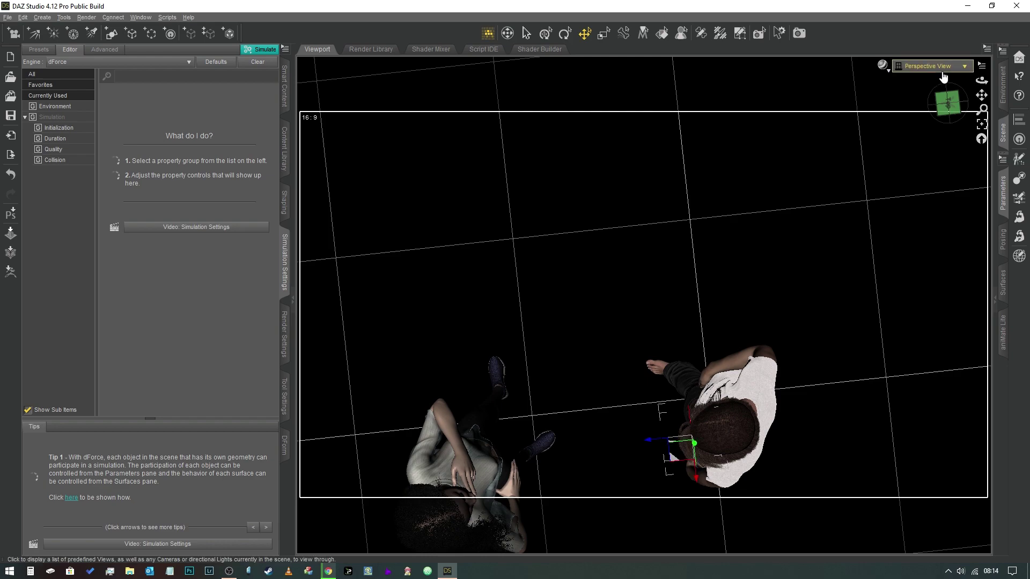
- Through Camera b, set Nikki's Left Eye Point At to Null 1
click(1012, 141)
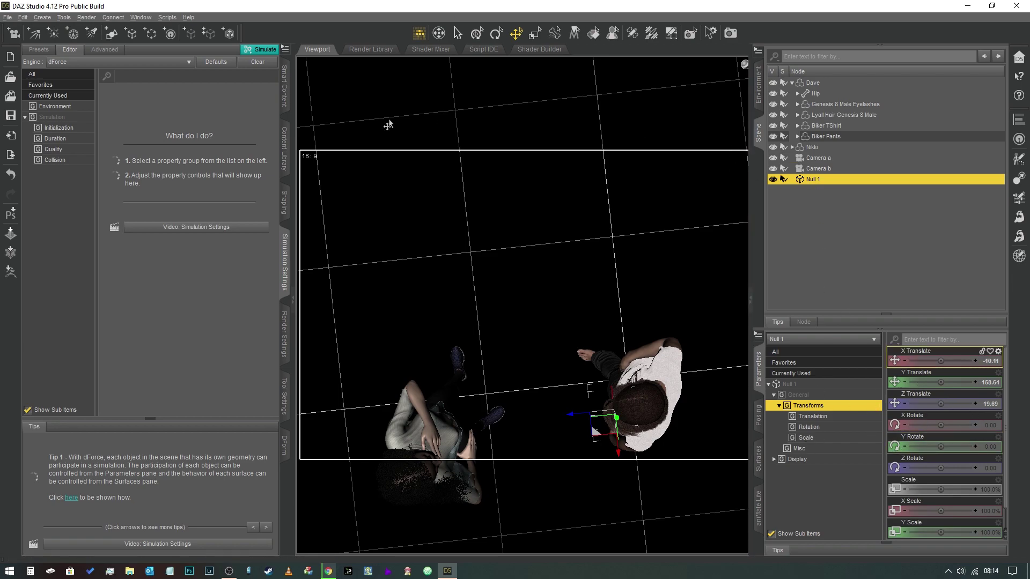
click(285, 262)
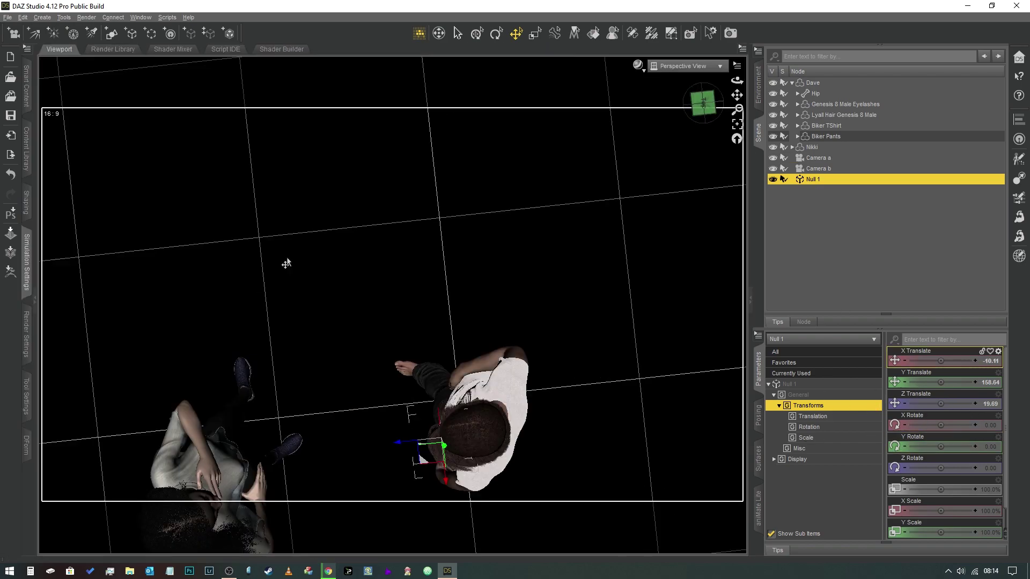
click(709, 67)
click(711, 169)
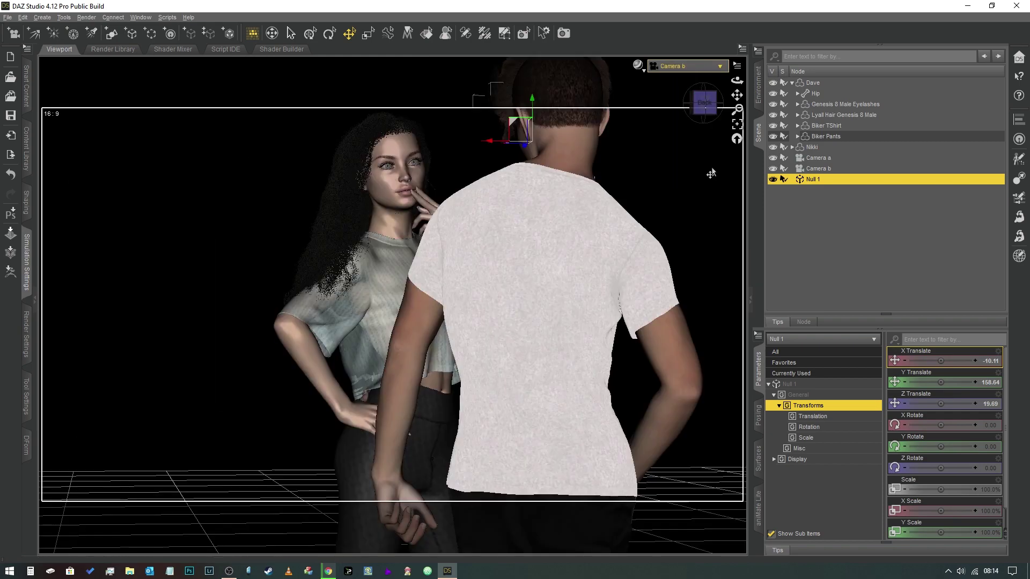
click(412, 165)
click(412, 166)
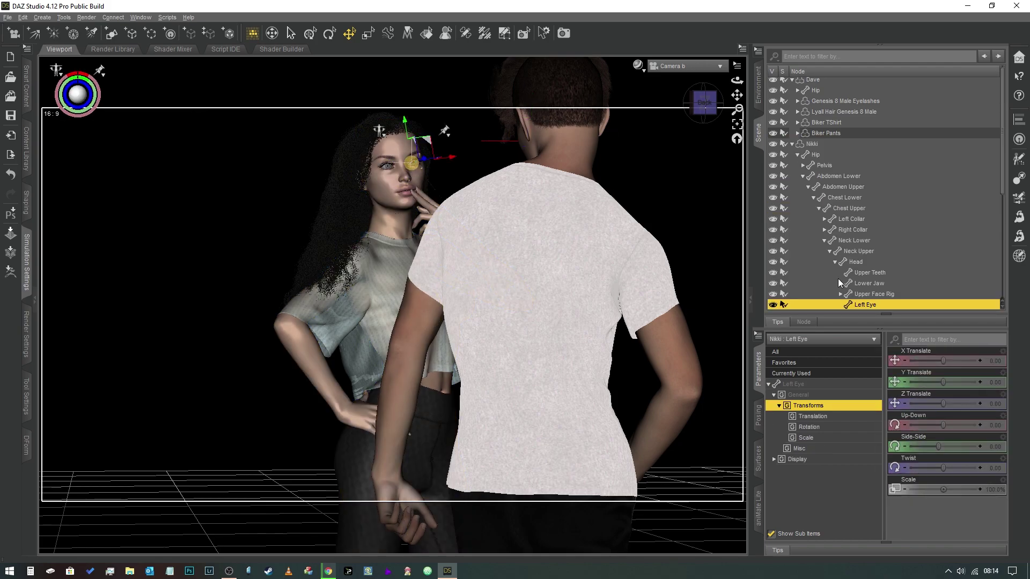
click(820, 386)
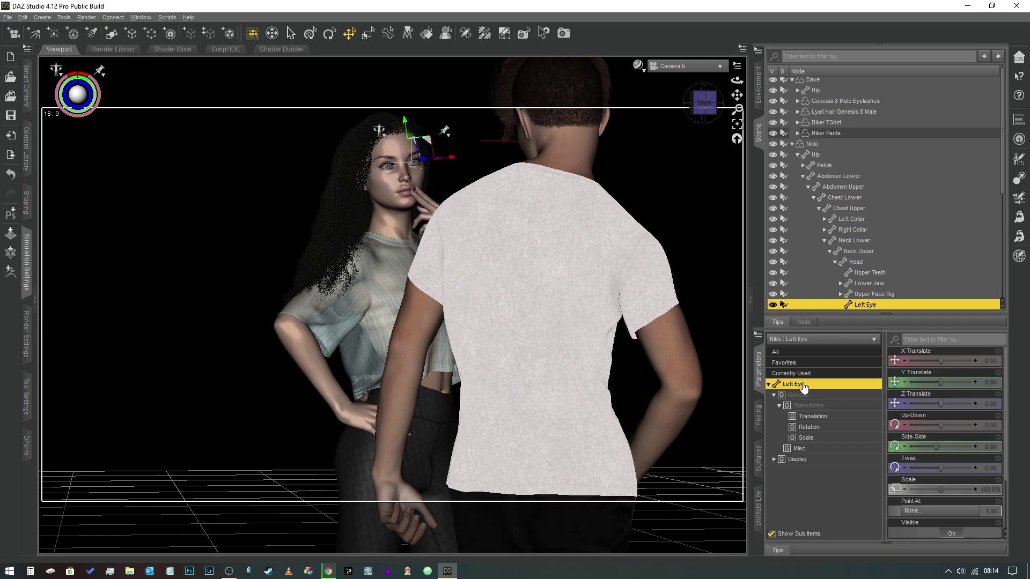
click(945, 512)
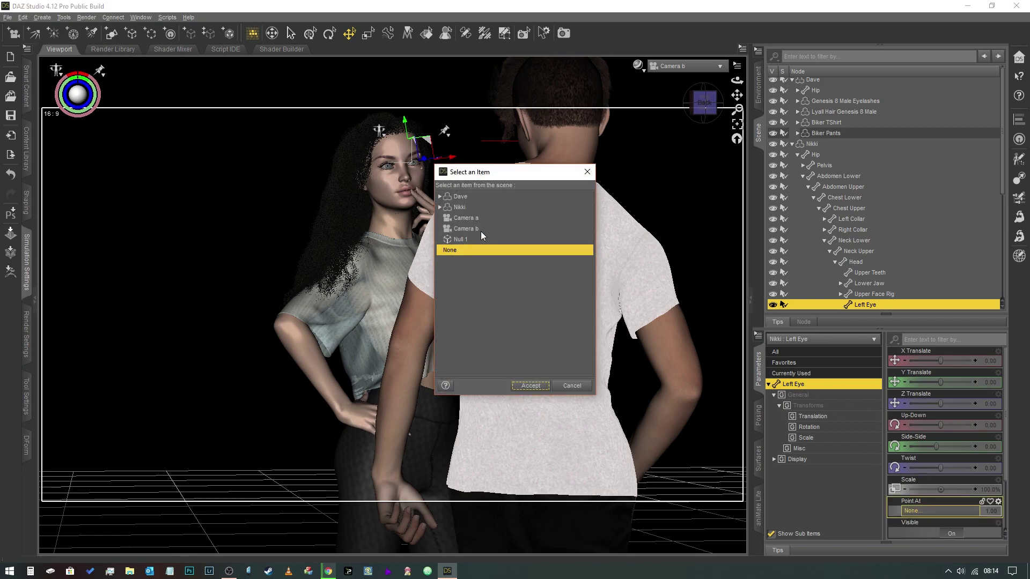
click(467, 242)
click(531, 386)
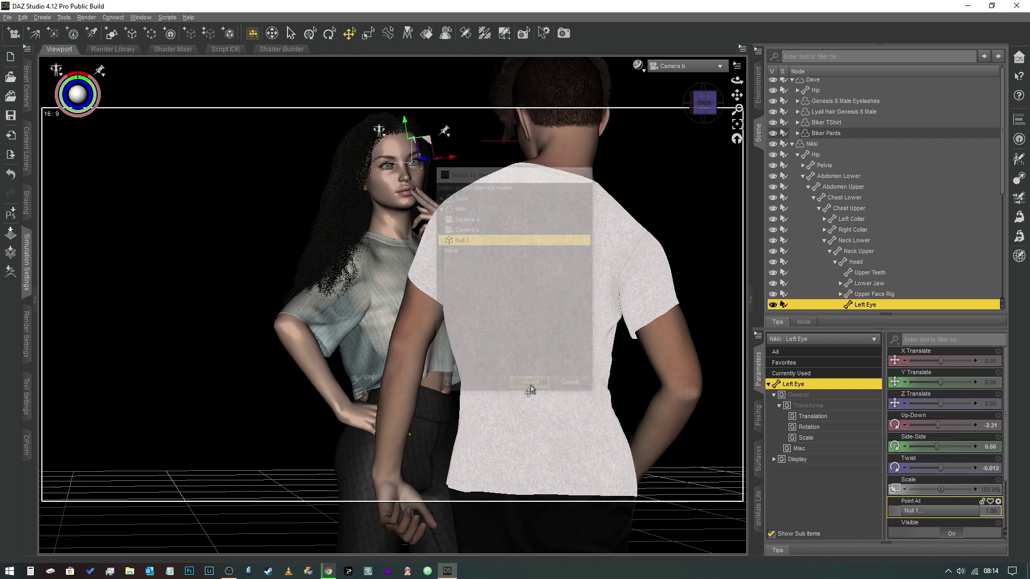
- Set Nikki's Right Eye Point At to Null 1, then clear the selection
scroll(912, 233, down, 2)
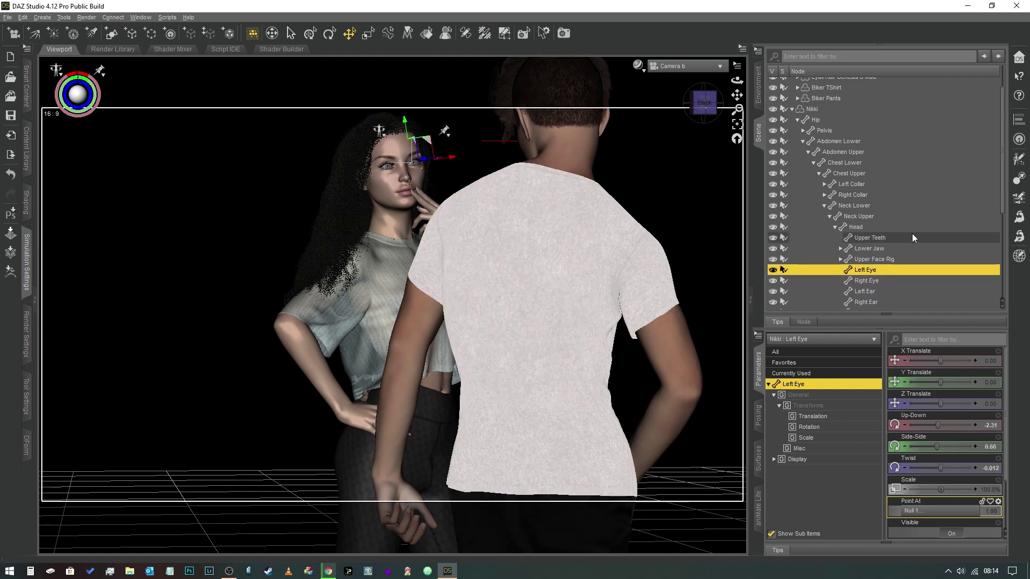
click(879, 265)
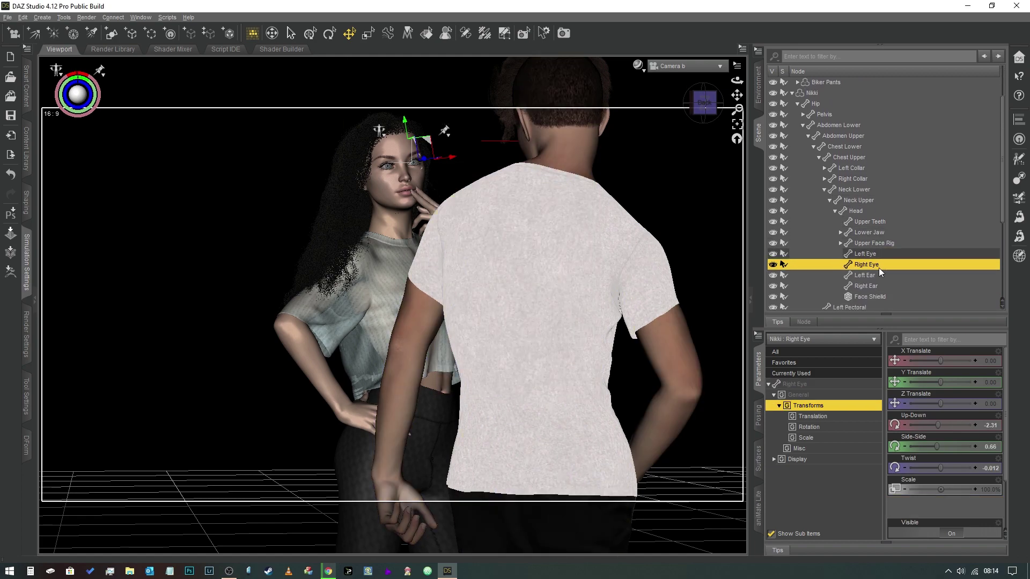
click(808, 388)
click(916, 507)
click(472, 242)
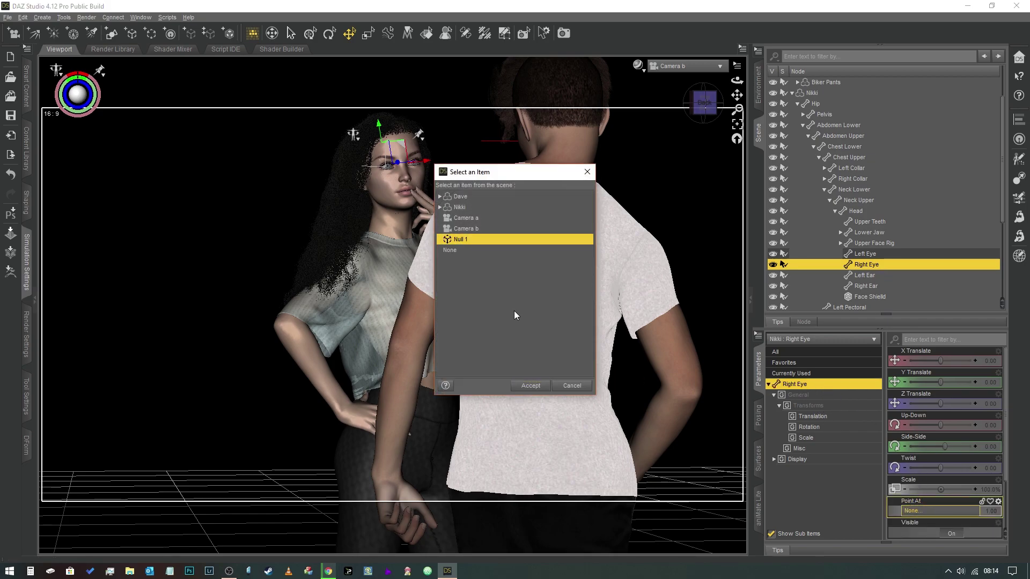
click(530, 386)
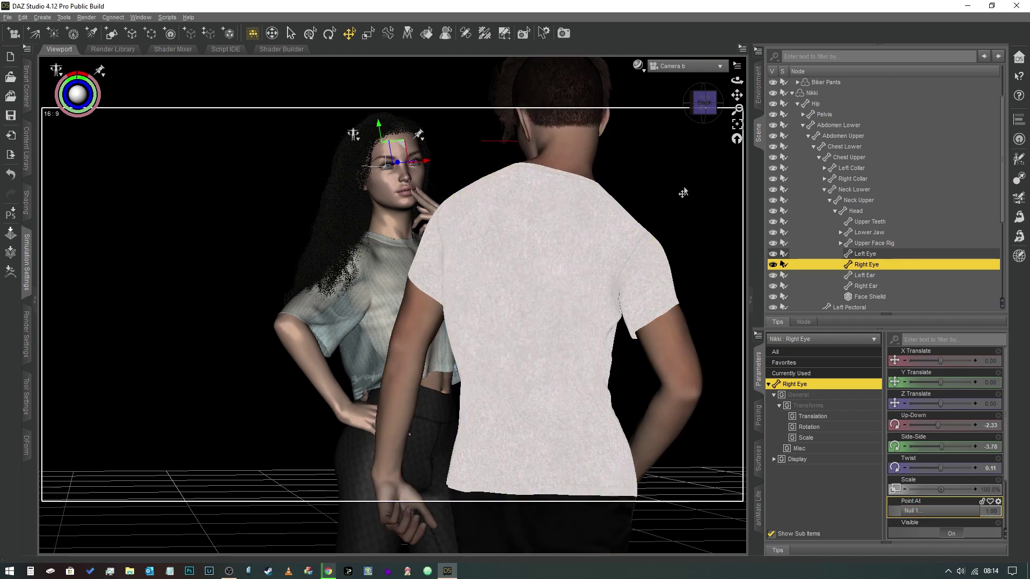
click(481, 171)
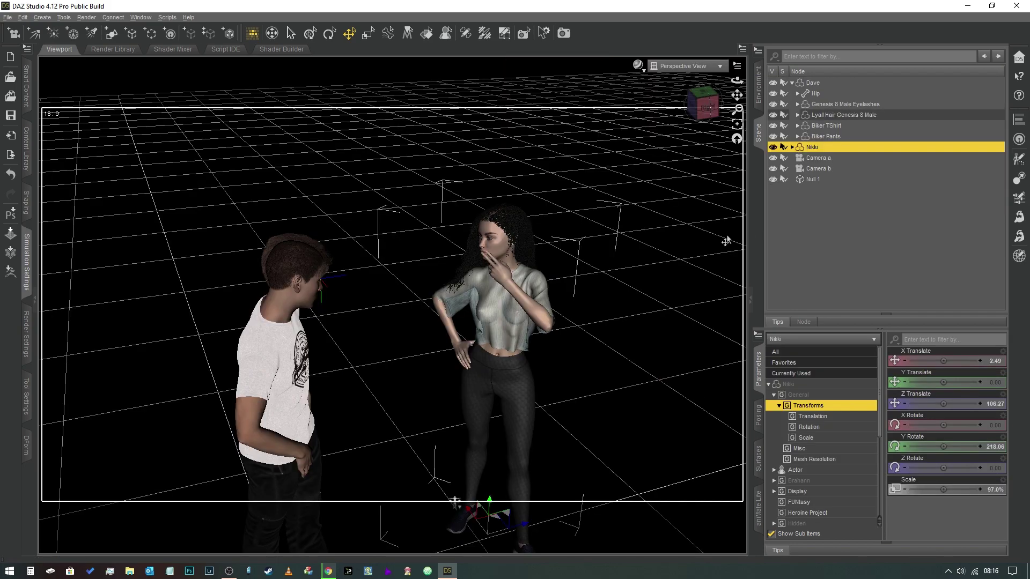
click(636, 281)
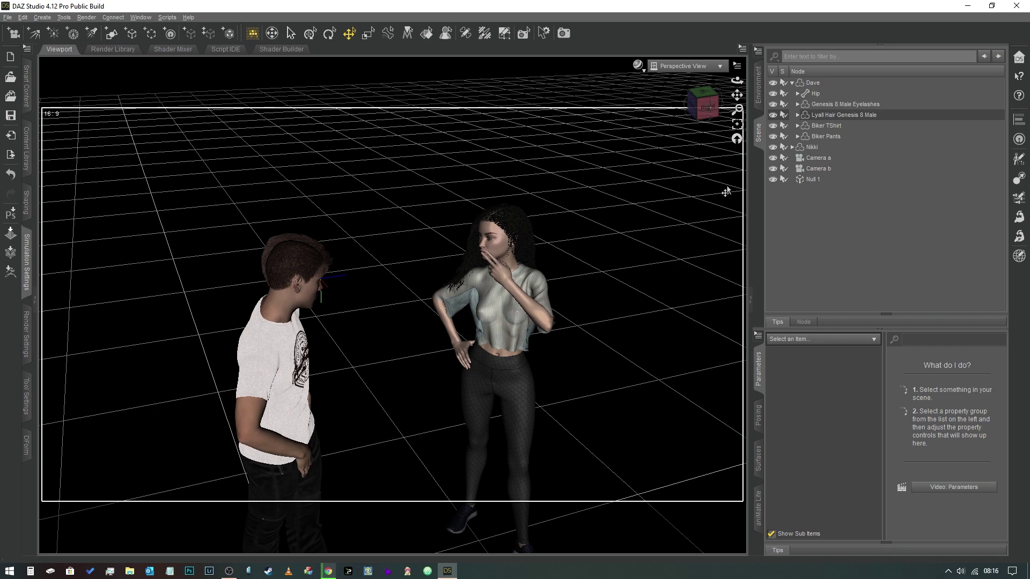
- Parent Null 1 under Dave's Head bone in the Scene pane
click(296, 305)
click(297, 305)
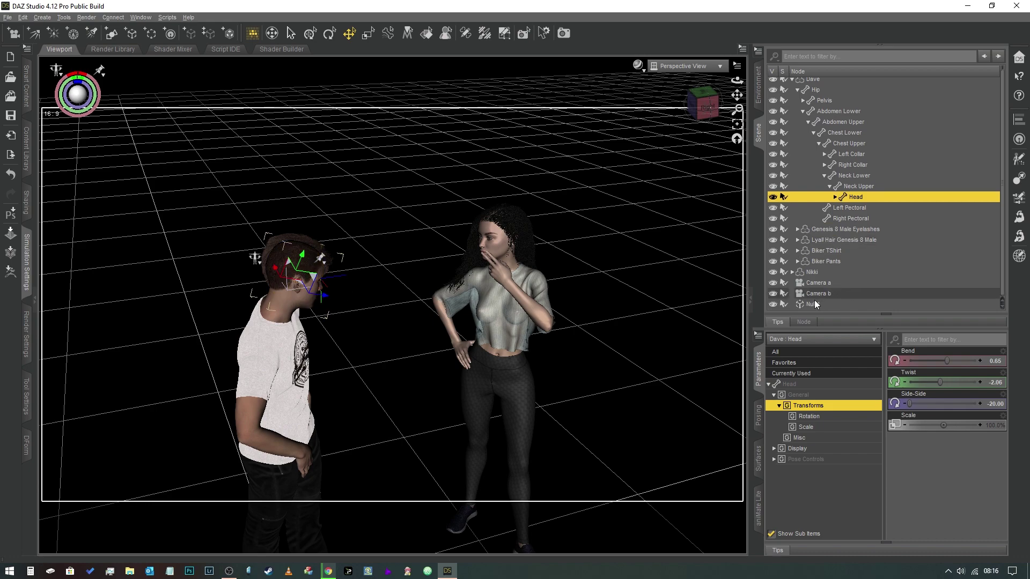
drag(814, 300, 880, 198)
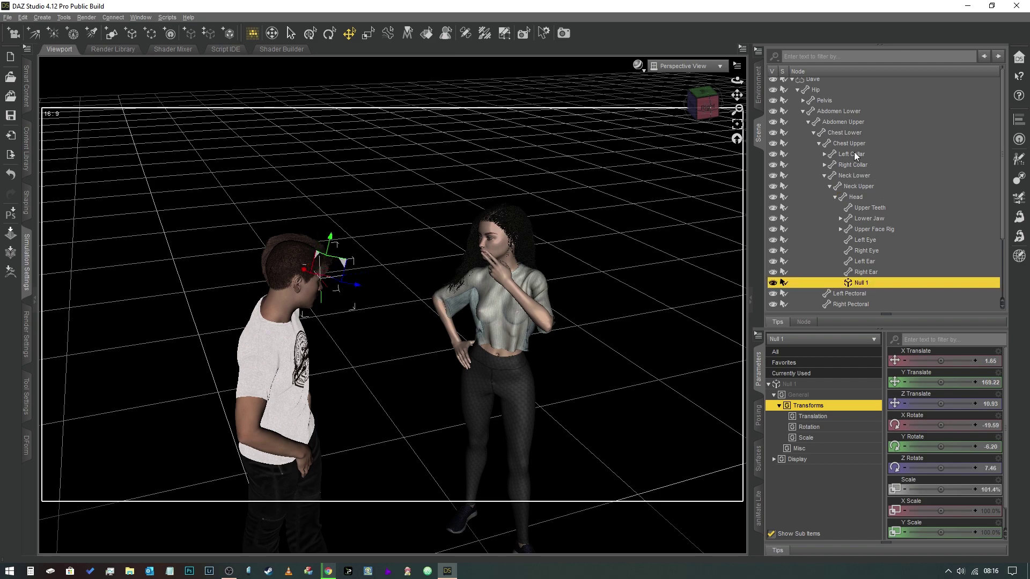
click(793, 80)
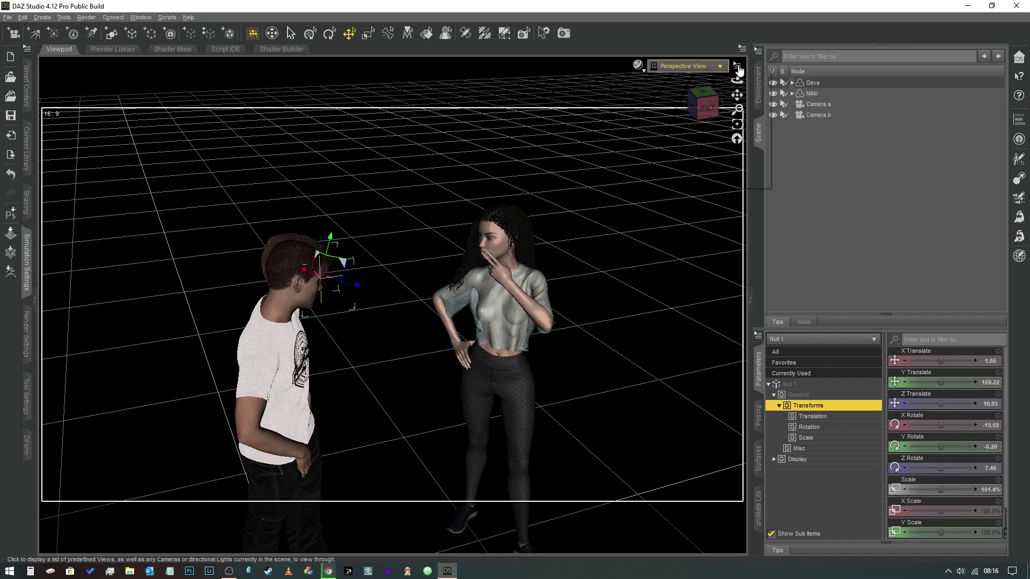
click(696, 66)
- Through Camera b, slide Dave sideways to X Translate -4.19
click(733, 167)
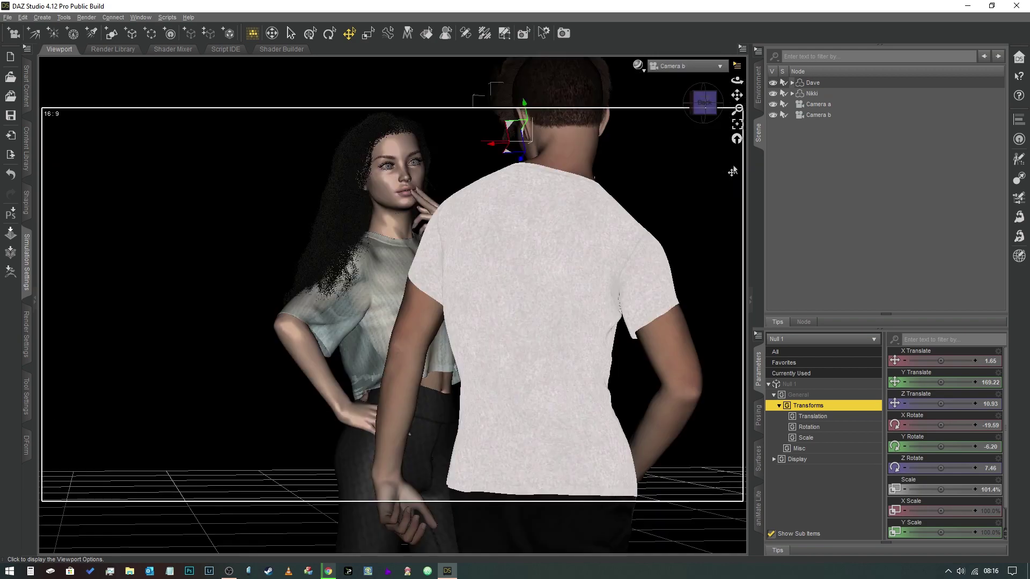
click(821, 84)
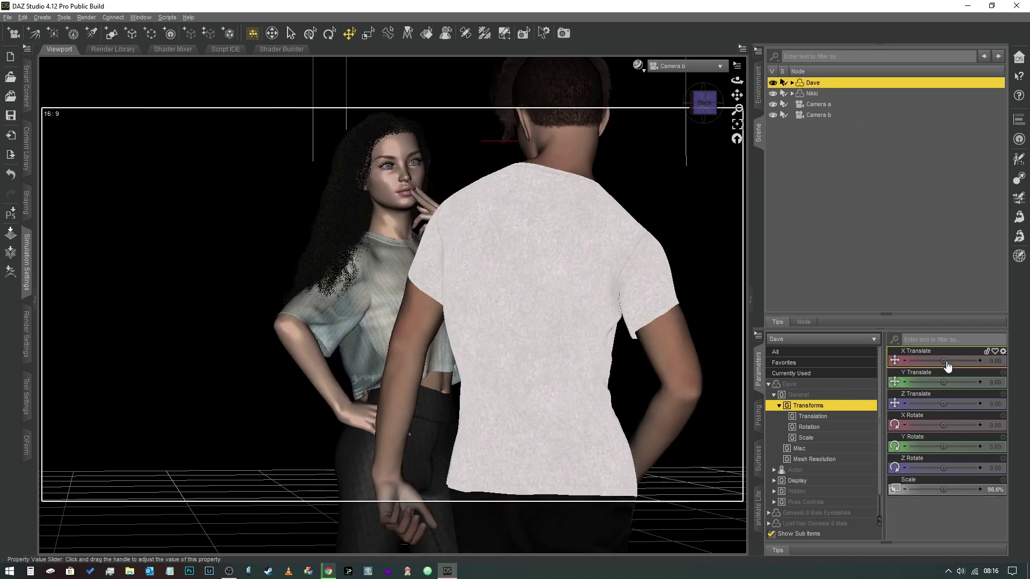
mouse_move(944, 361)
mouse_down()
mouse_move(926, 361)
mouse_move(962, 361)
mouse_move(924, 361)
mouse_move(942, 361)
mouse_up()
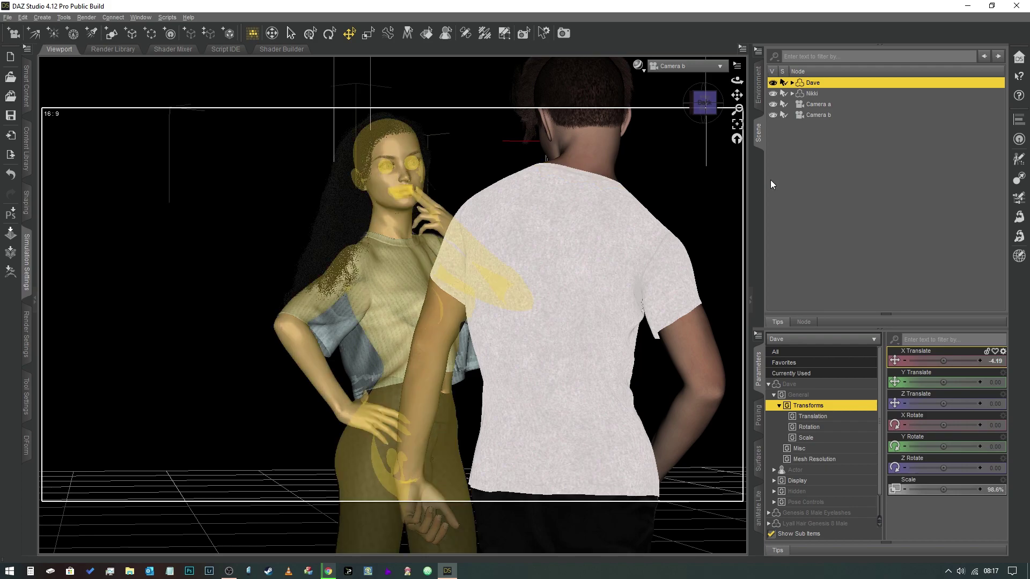
- Return to the Perspective View and orbit to an elevated front view
click(692, 70)
click(692, 78)
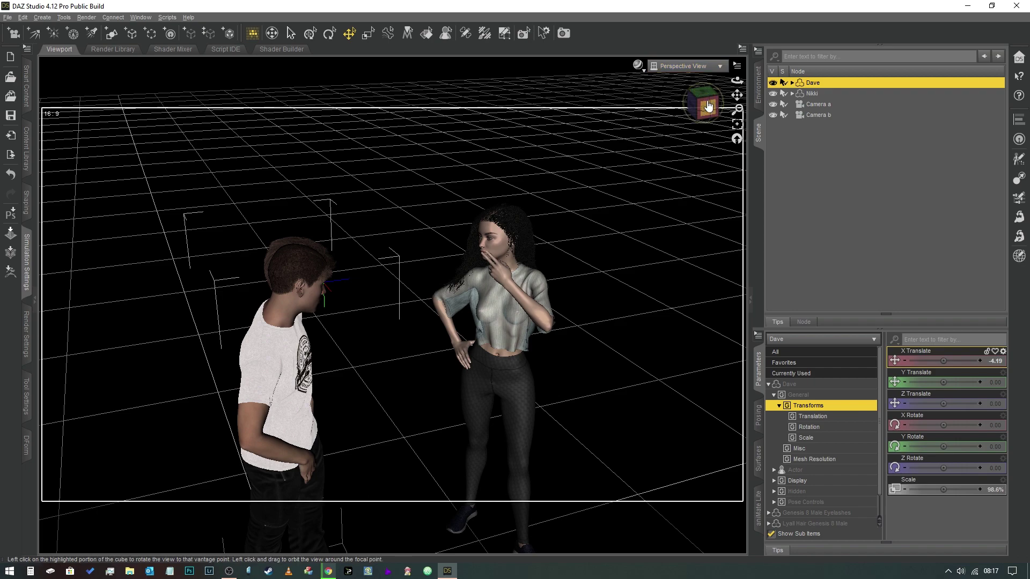
click(701, 105)
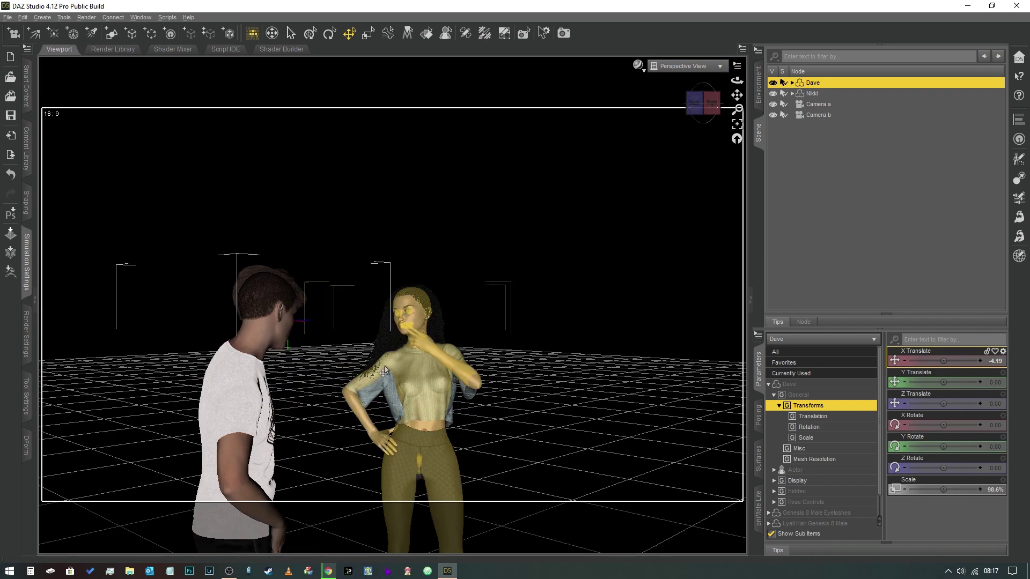
click(700, 106)
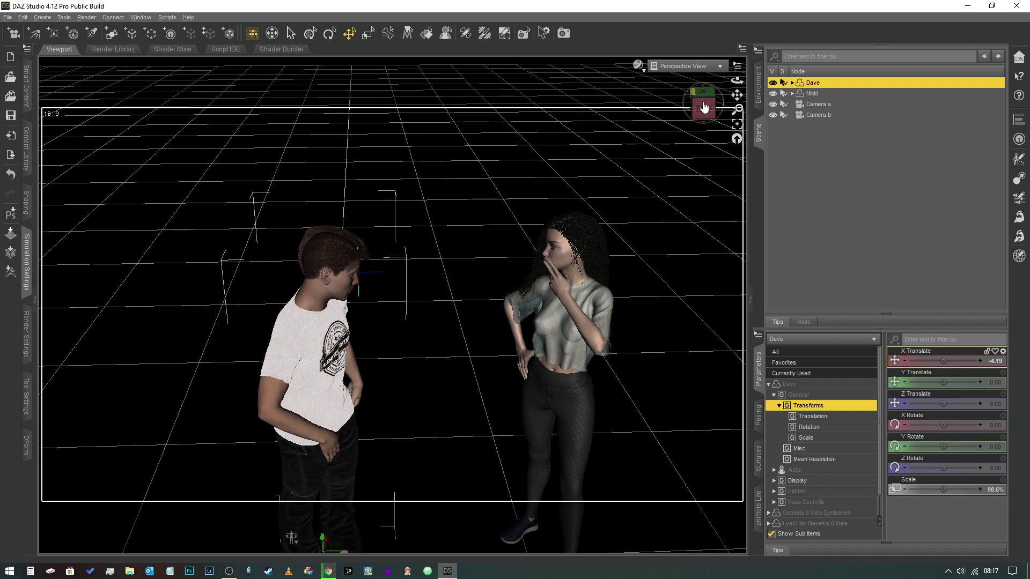
- Create a default-settings camera with Name and Label both 'Camera Dave Look'
click(13, 34)
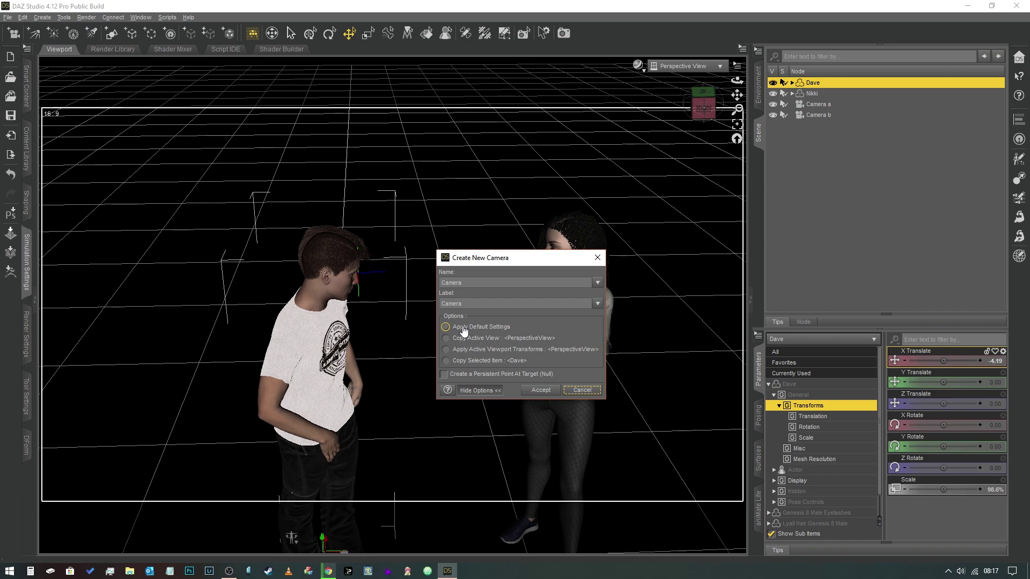
click(464, 328)
text(Dave Look)
click(503, 302)
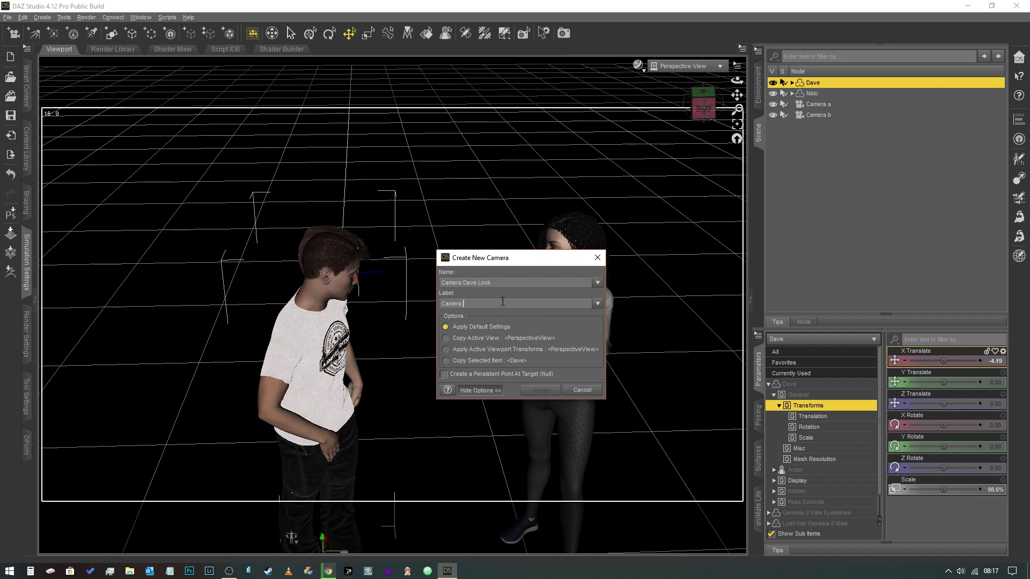
key(ctrl+v)
key(ctrl+v)
drag(492, 304, 584, 310)
key(BackSpace)
click(540, 390)
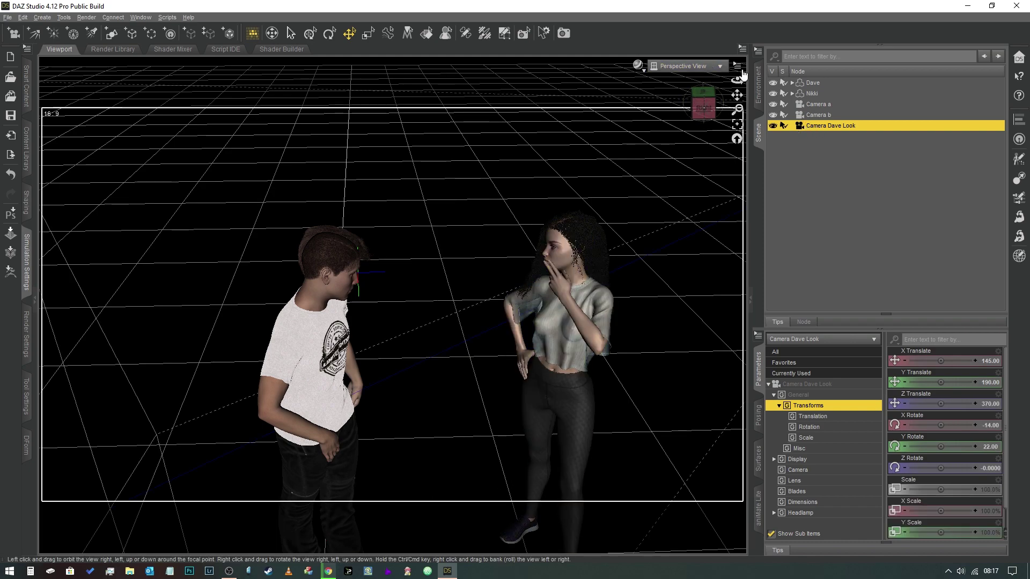
- Through Camera a, set Dave's Right Eye Point At to Camera Dave Look
click(697, 67)
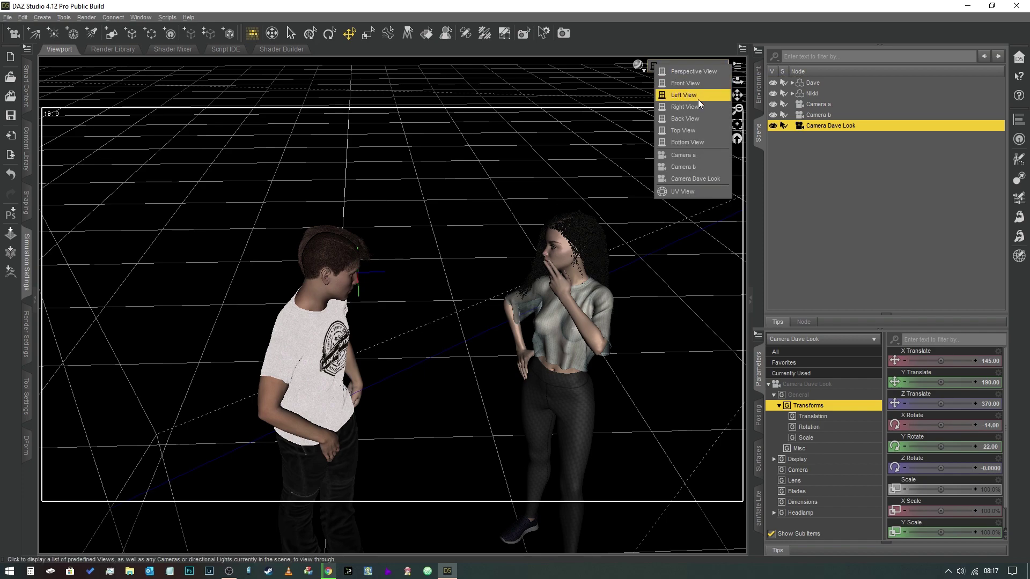
click(694, 155)
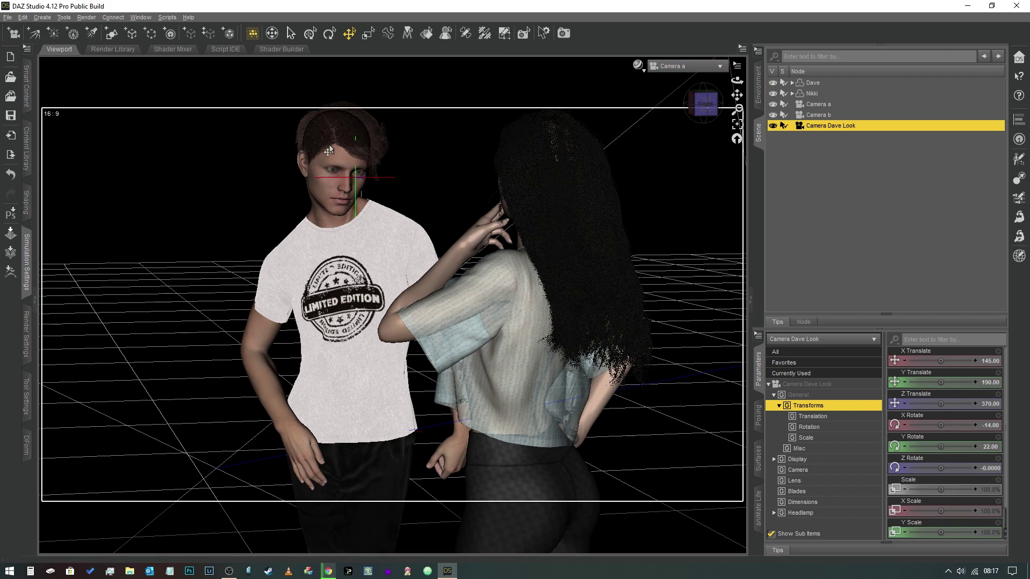
click(333, 172)
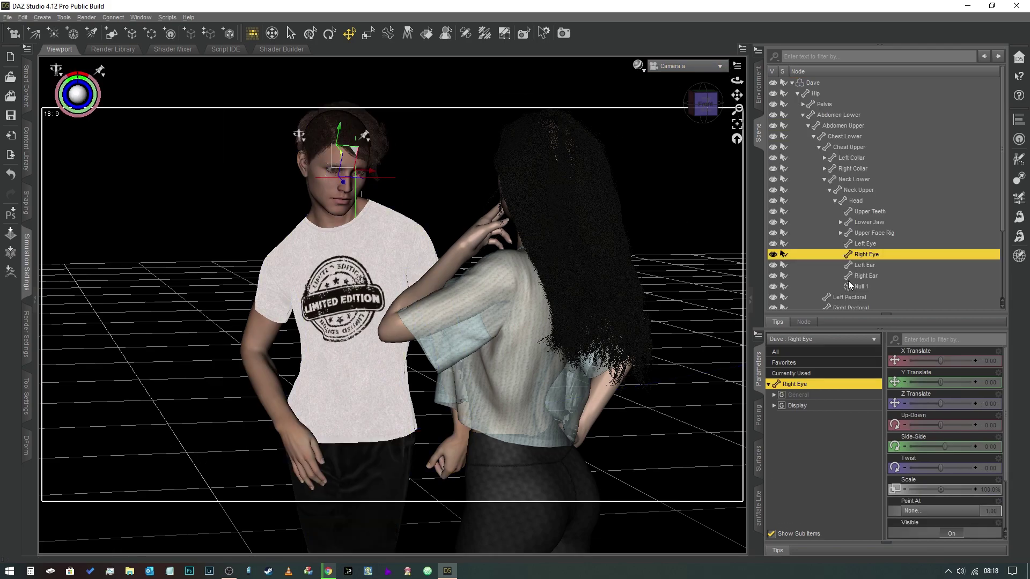
click(959, 513)
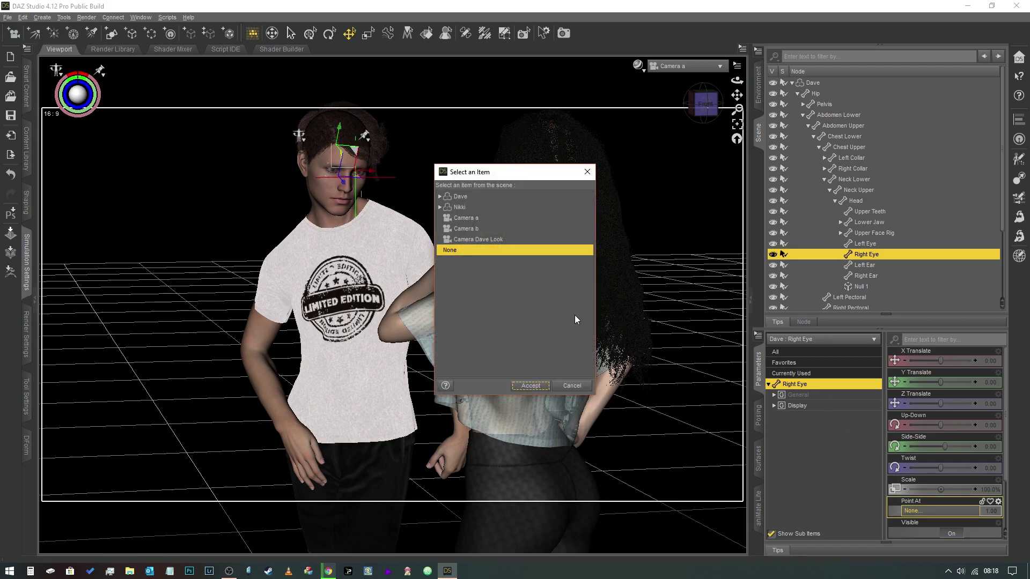
click(497, 239)
click(535, 386)
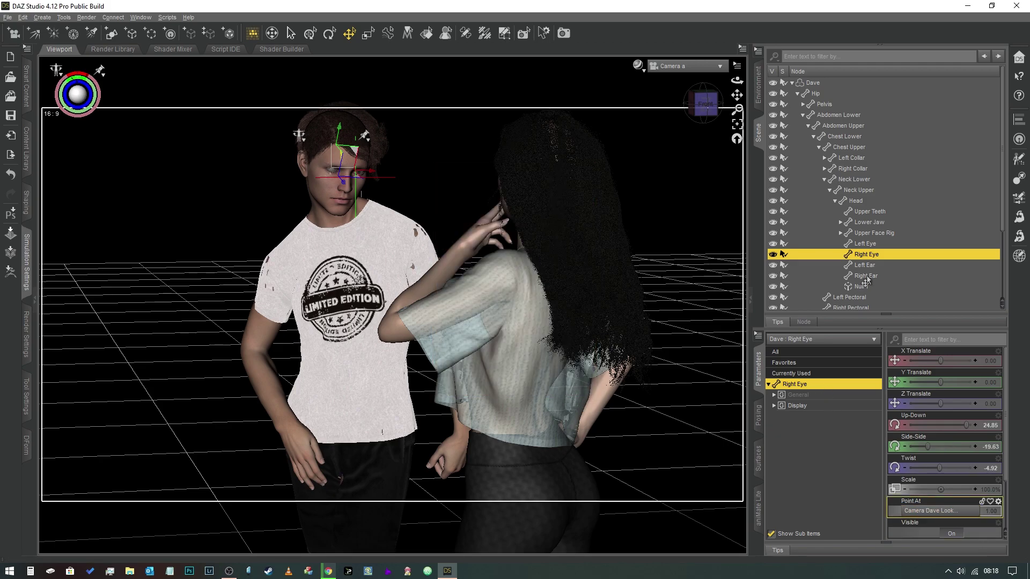
- Set Dave's Left Eye Point At to Camera Dave Look
click(876, 244)
click(829, 384)
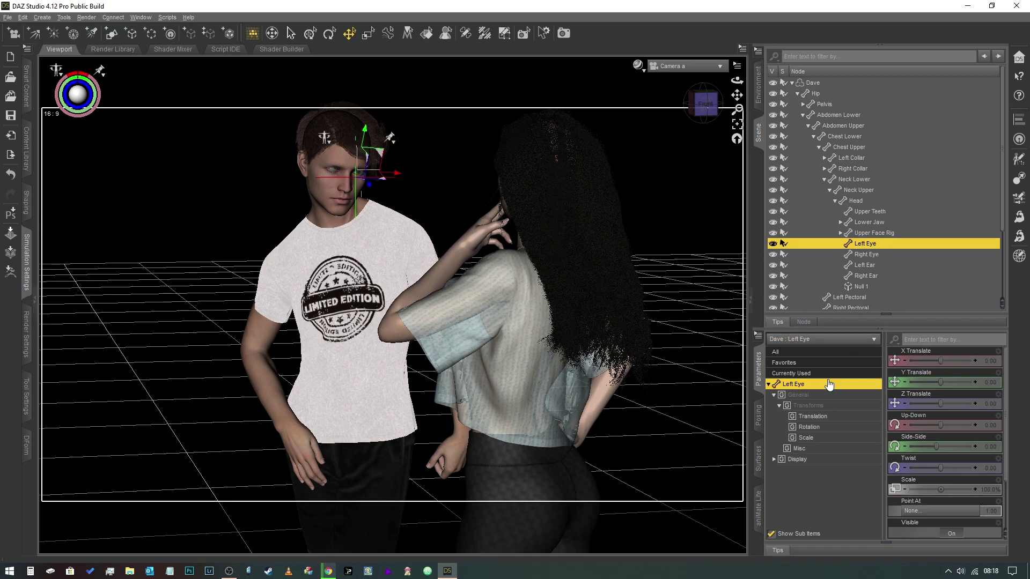
click(964, 509)
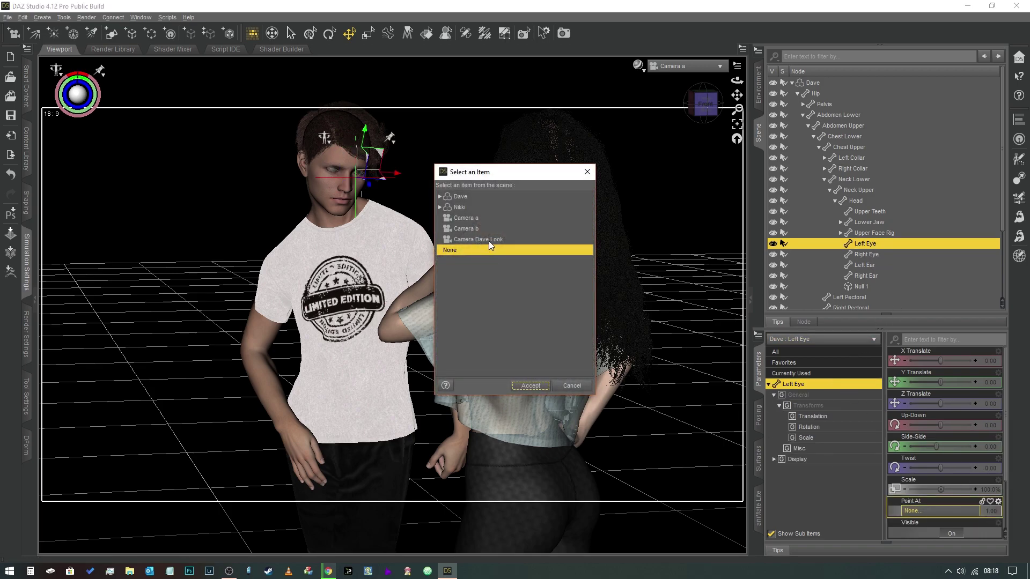
click(489, 239)
click(537, 386)
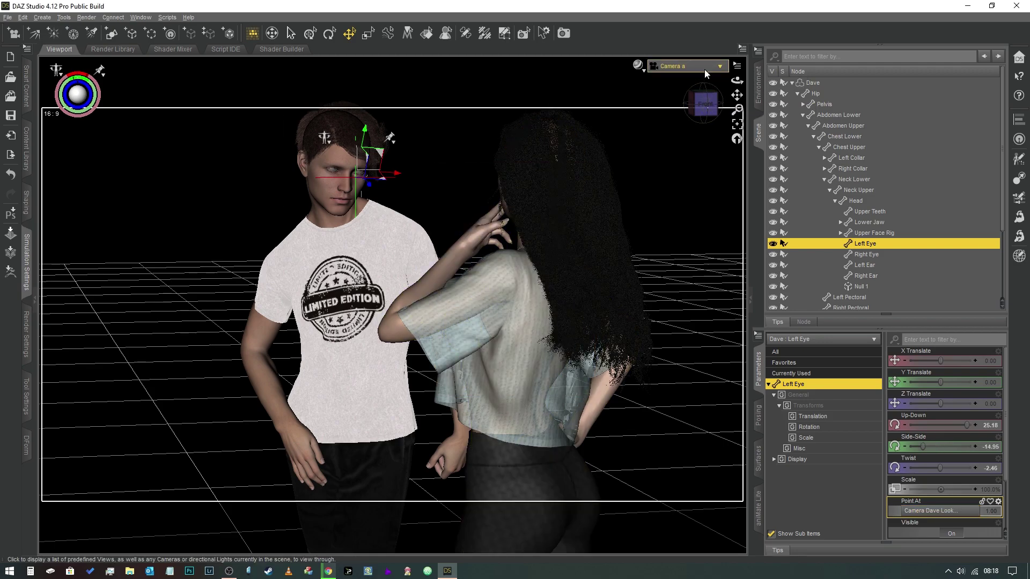
- Orbit and dolly Camera Dave Look toward Dave through its own view, then return to Camera a
click(704, 69)
click(703, 185)
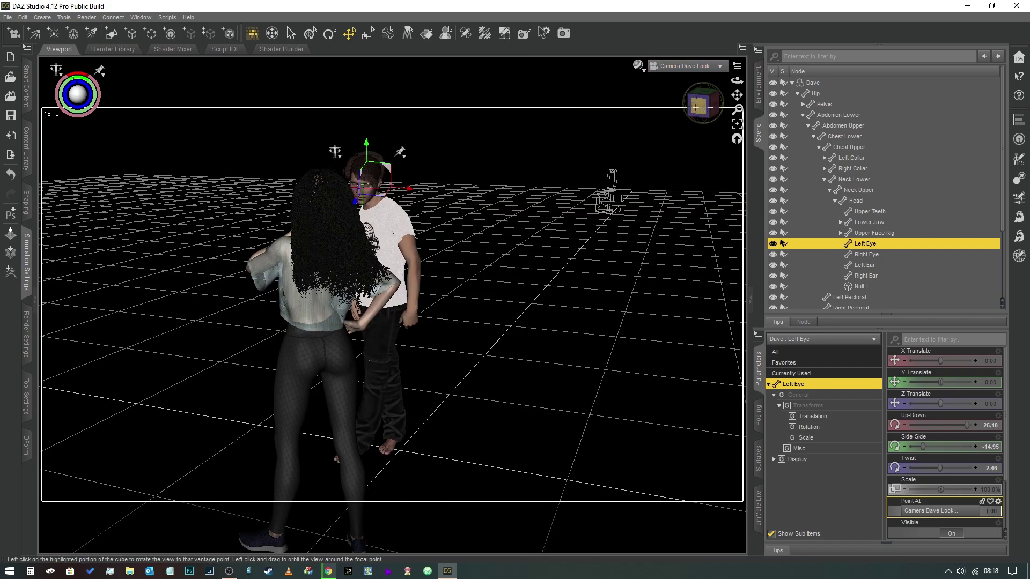
drag(698, 105, 661, 152)
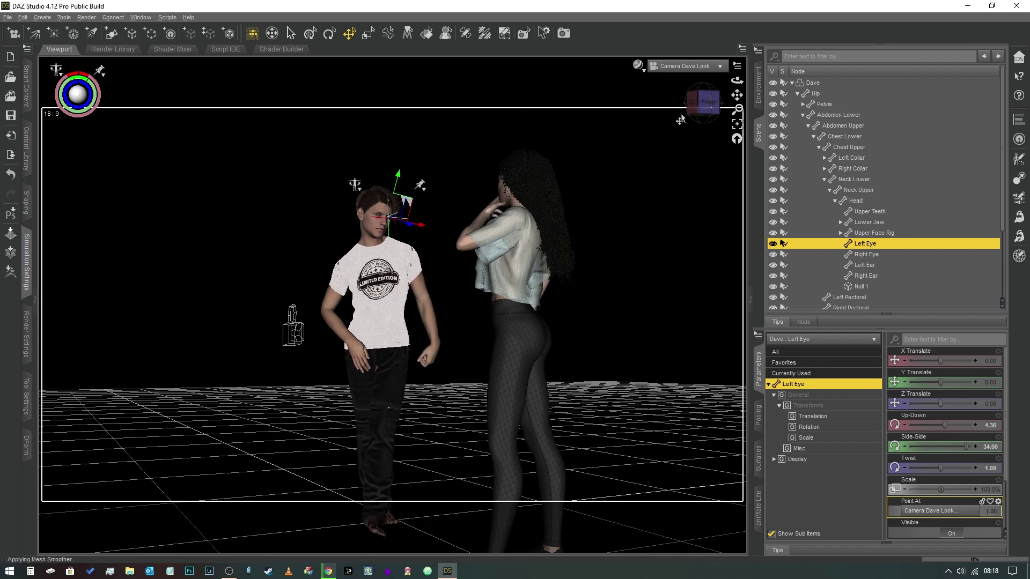
scroll(680, 120, up, 4)
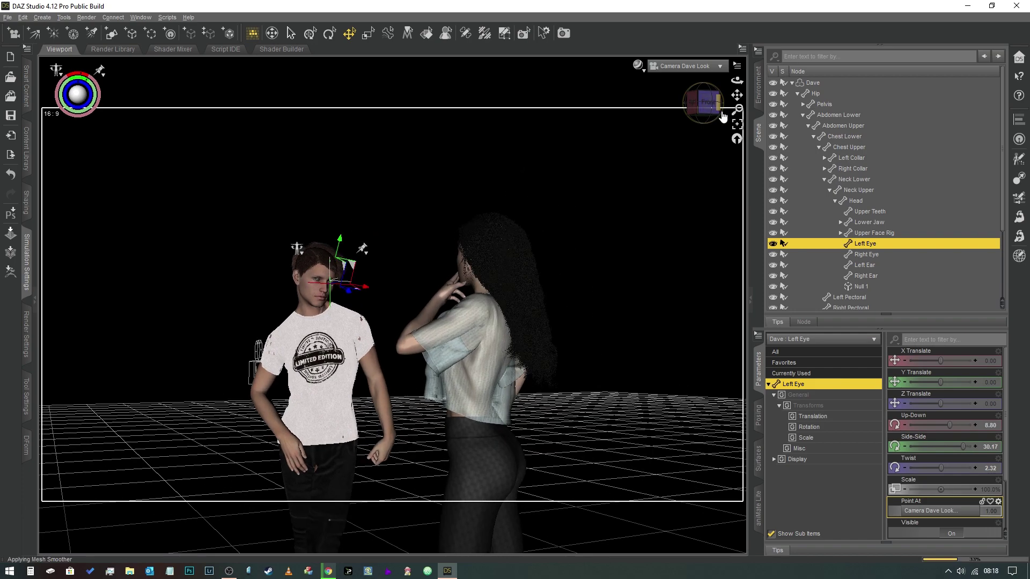
scroll(724, 117, up, 5)
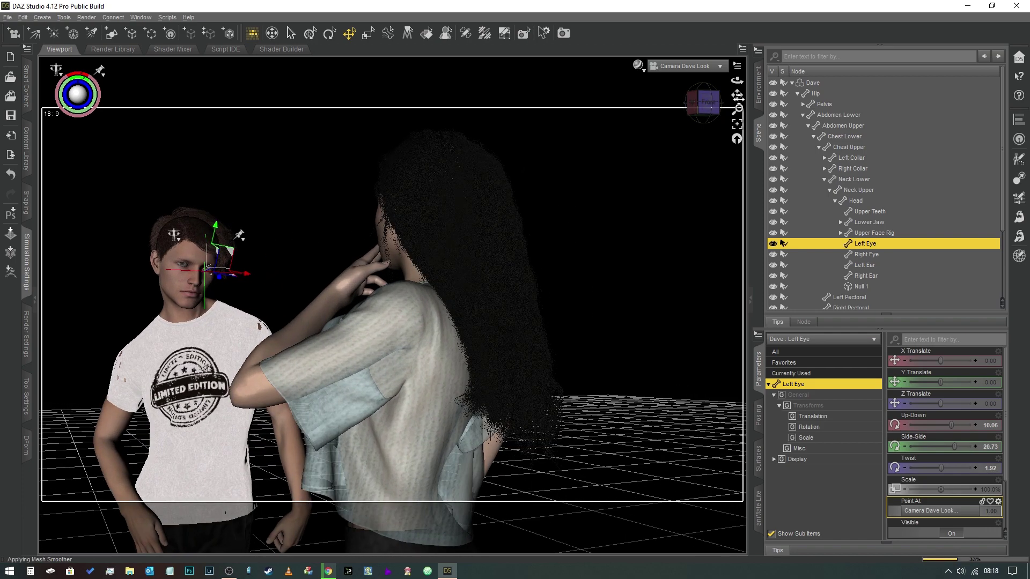
scroll(737, 98, up, 5)
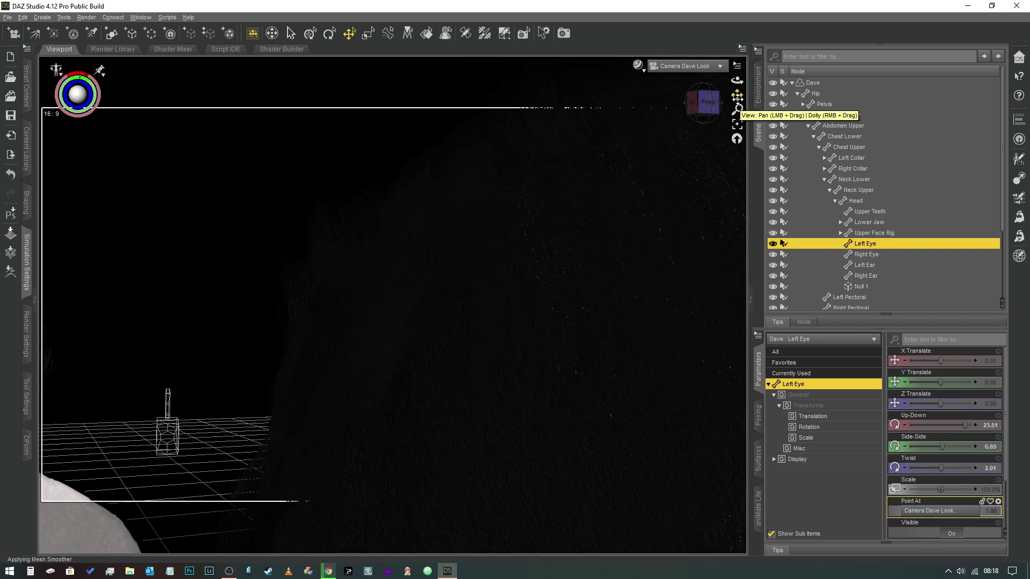
scroll(738, 98, up, 3)
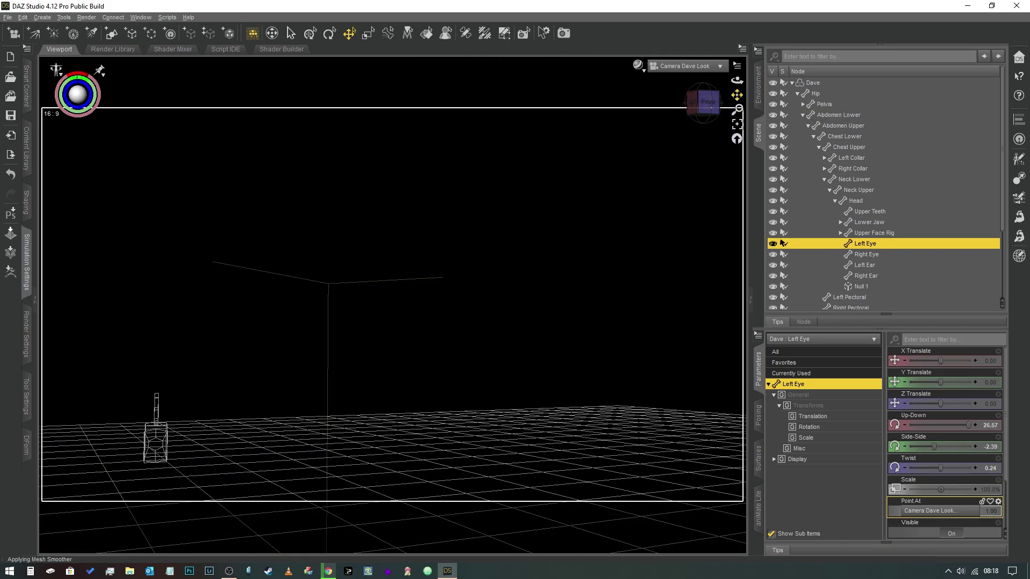
click(668, 63)
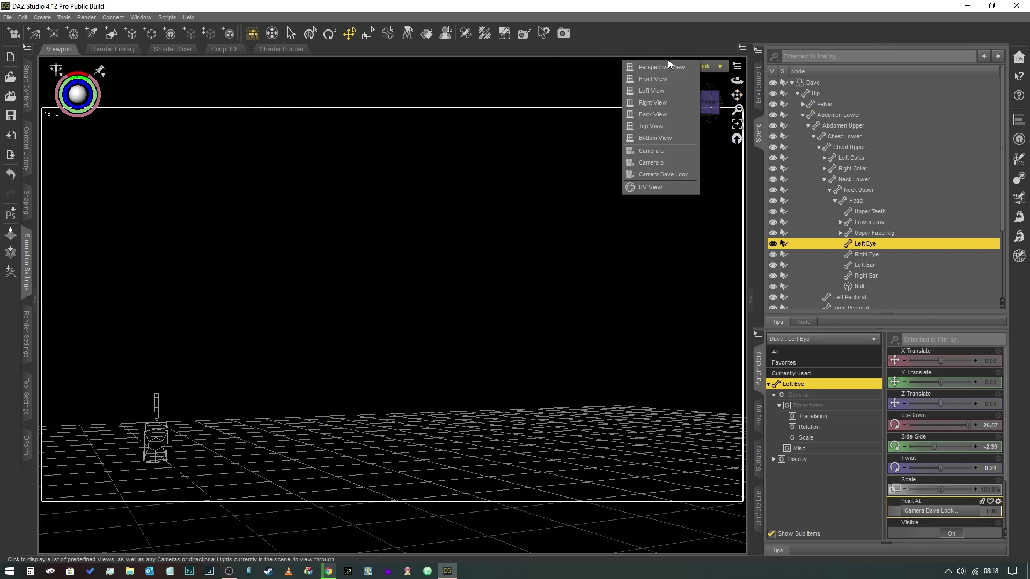
click(664, 151)
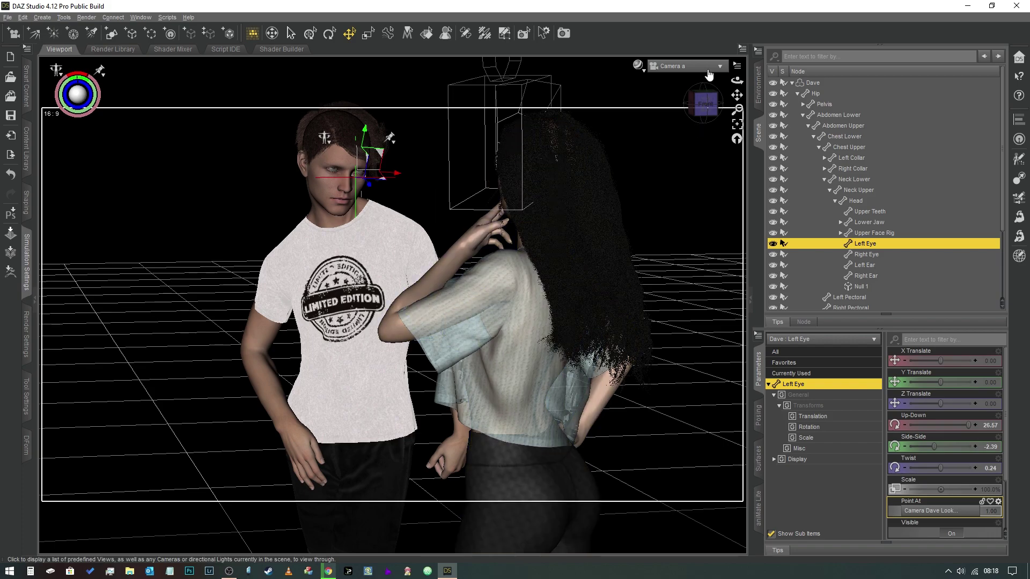
- Orbit Camera Dave Look to a lower angle through its own view
click(698, 66)
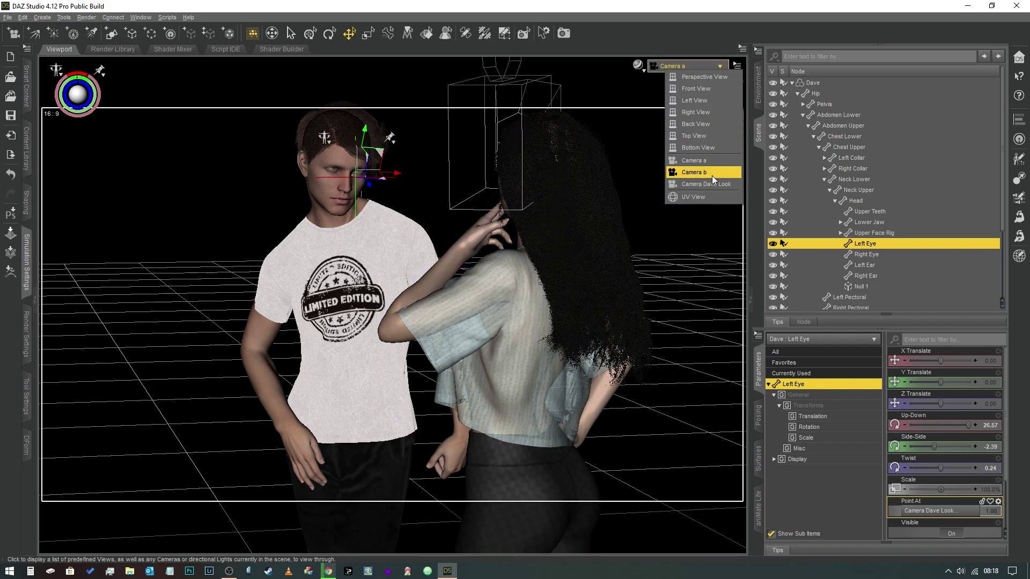
click(712, 183)
drag(707, 103, 736, 138)
click(707, 67)
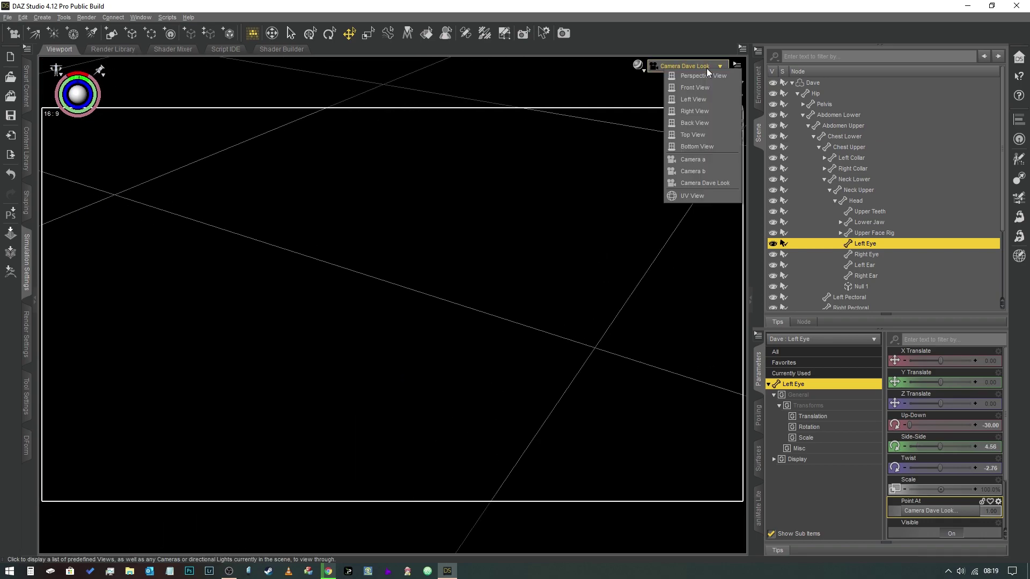
click(701, 158)
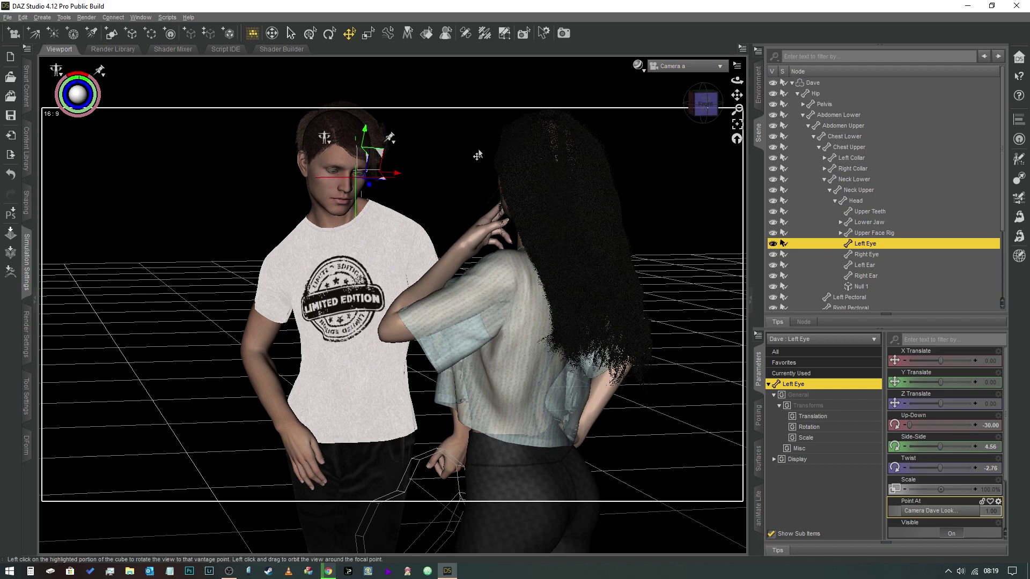